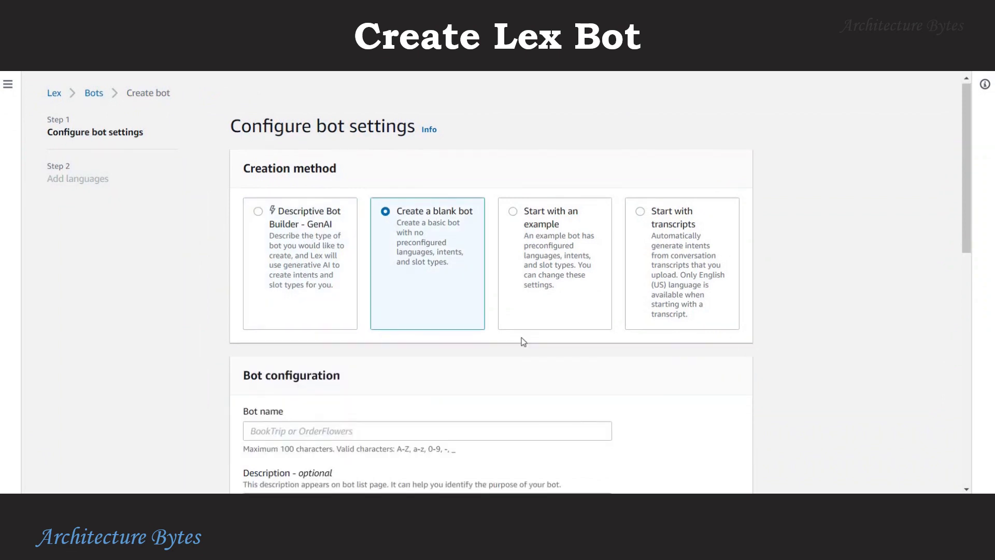
# Create blank bot BytesProductBot with a basic Lex permissions role, COPPA No, and English (US).
pyautogui.scroll(-3, 336, 305)
pyautogui.click(336, 306)
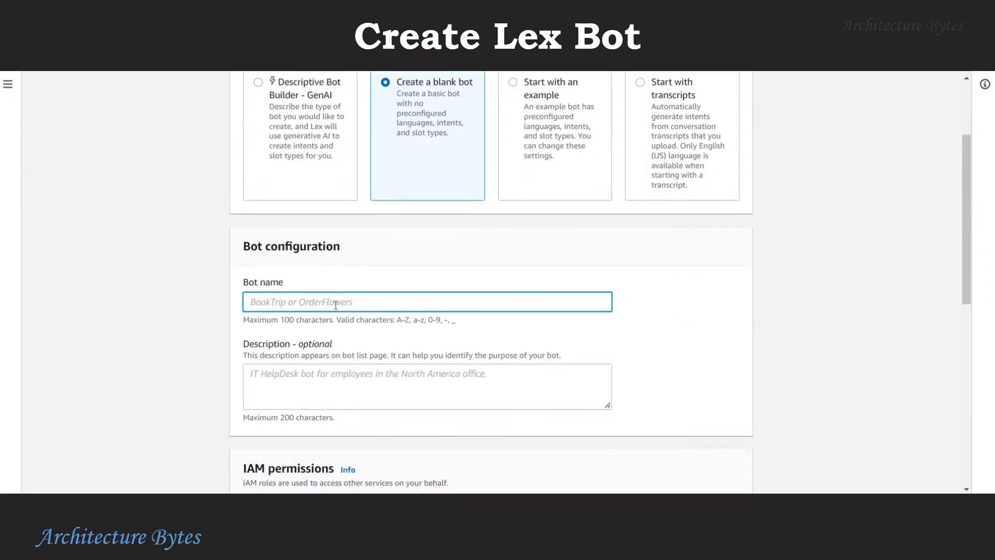
pyautogui.write('BytesProduc')
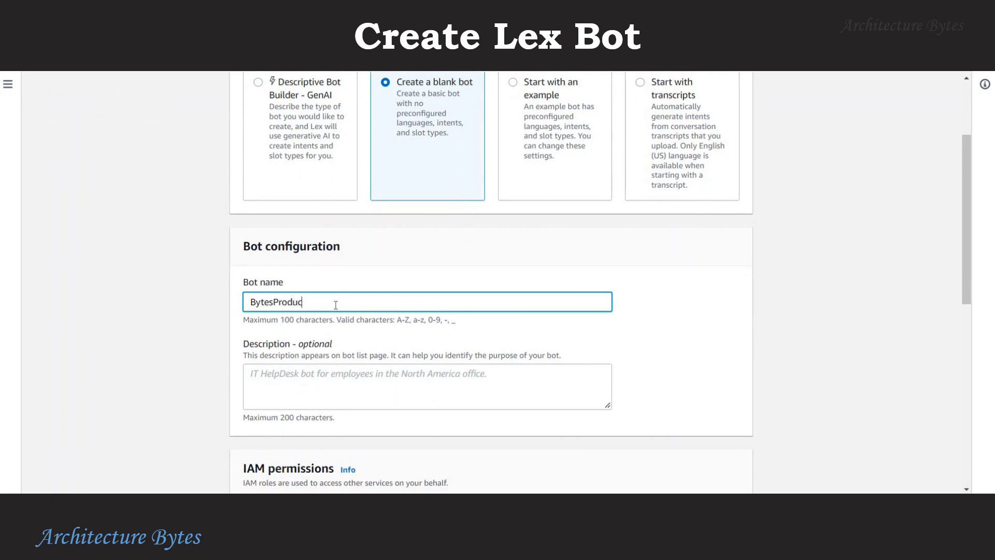
pyautogui.write('tBot')
pyautogui.scroll(-5, 701, 350)
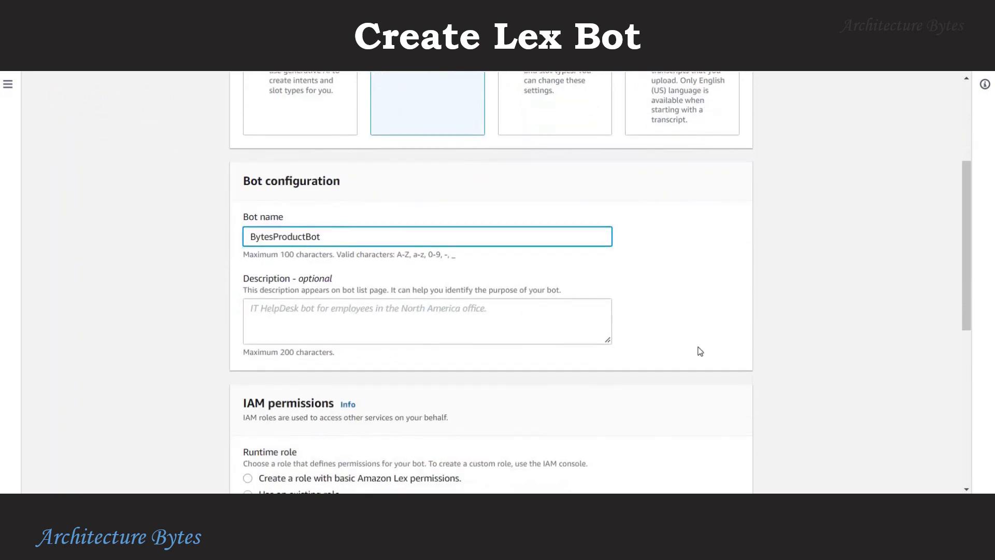
pyautogui.click(247, 282)
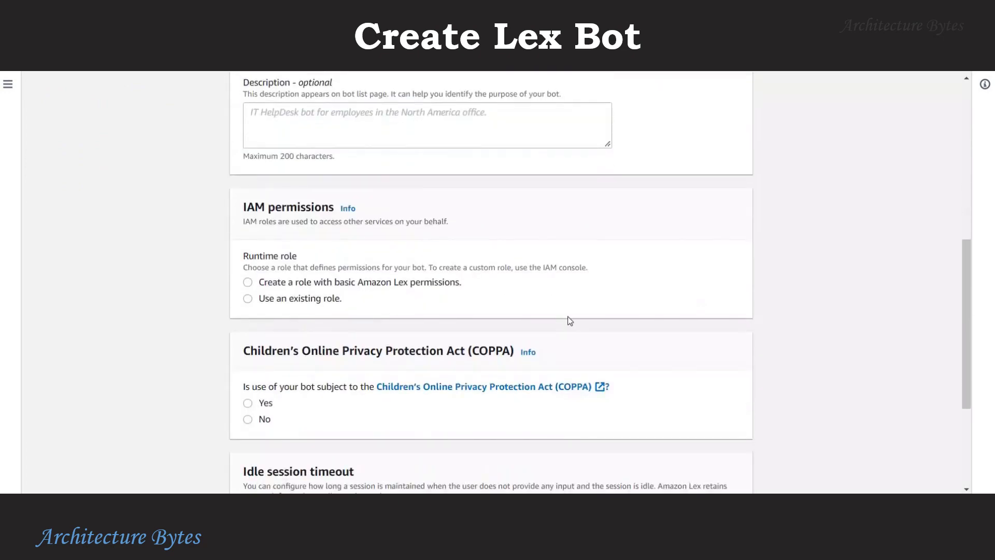
pyautogui.scroll(-1, 622, 329)
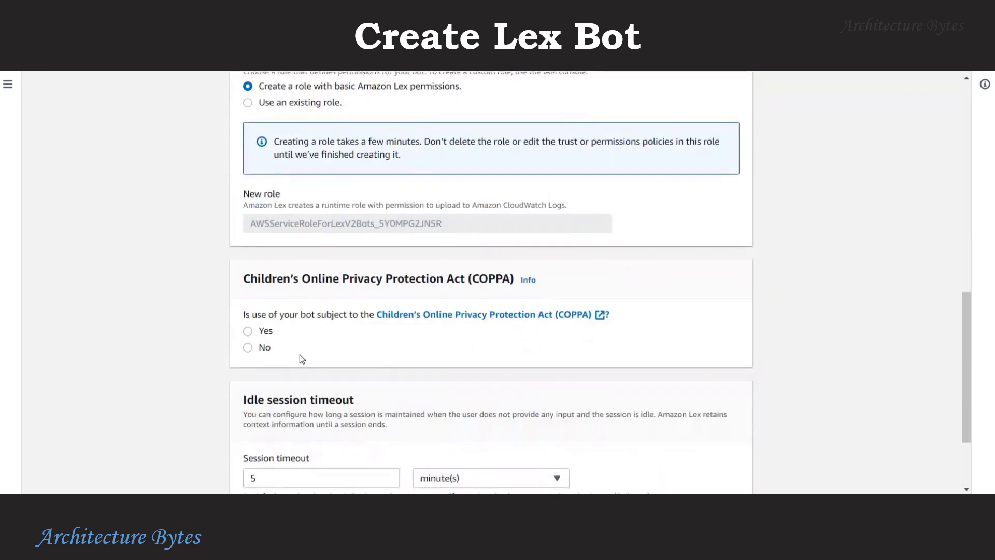
pyautogui.scroll(-2, 537, 353)
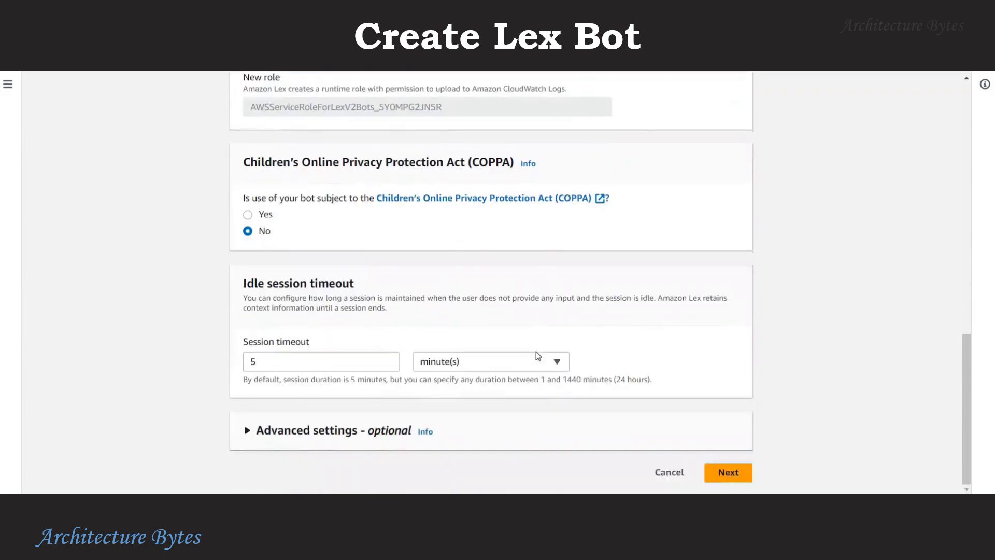
pyautogui.click(750, 474)
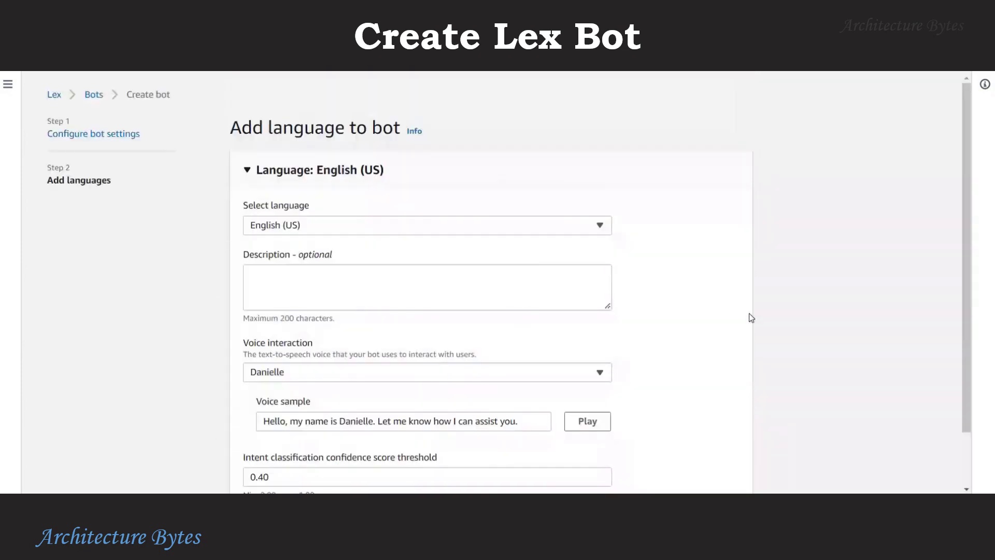
pyautogui.scroll(-2, 785, 313)
pyautogui.click(720, 475)
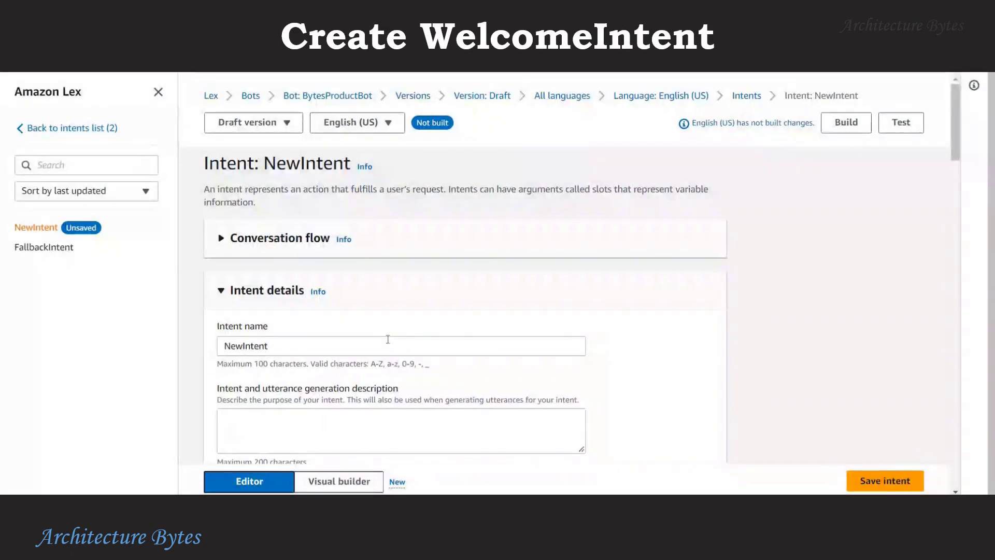
# Rename NewIntent to WelcomeIntent and give it a greeting description.
pyautogui.doubleClick(388, 340)
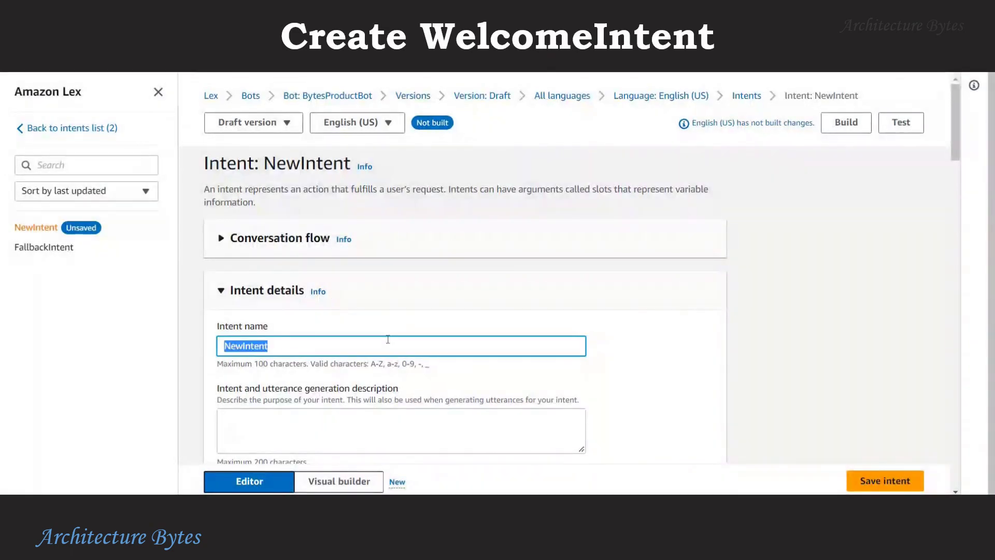
pyautogui.write('WelcomeIn')
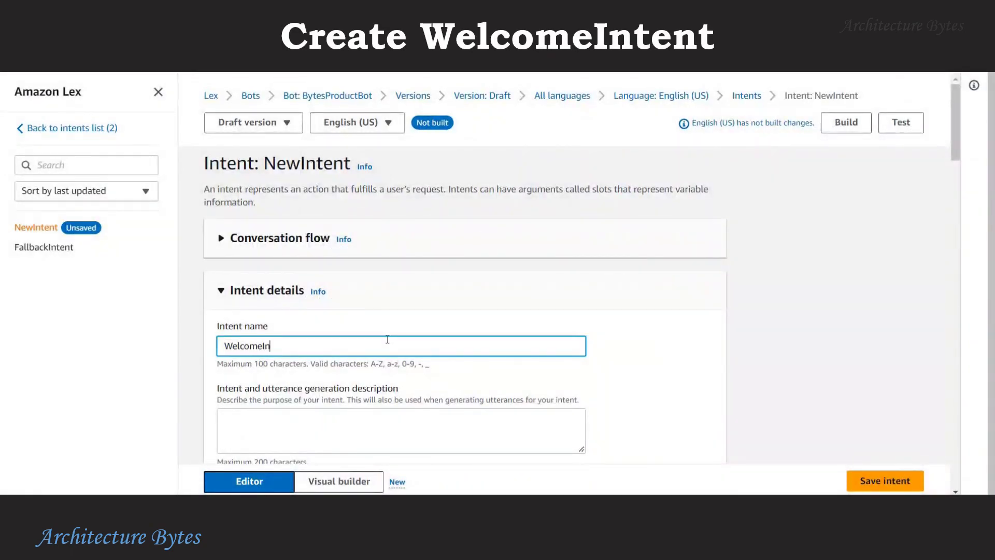
pyautogui.write('tent')
pyautogui.scroll(-1, 364, 386)
pyautogui.click(363, 370)
pyautogui.write('GFr')
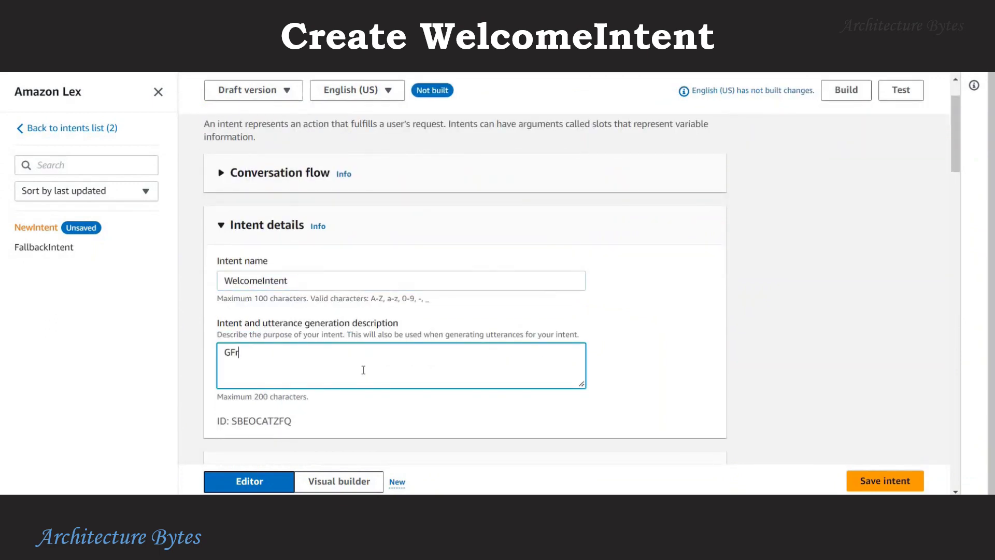
pyautogui.write('eet the user')
# Add sample utterances Hi, Hello, How are you, and Good Morning.
pyautogui.scroll(-2, 737, 307)
pyautogui.scroll(-10, 738, 313)
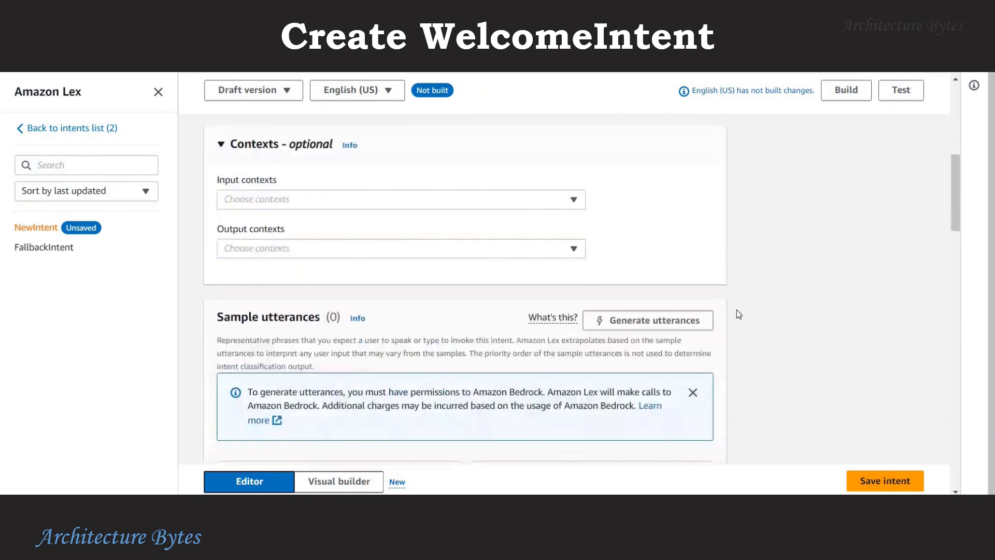
pyautogui.scroll(-1, 576, 377)
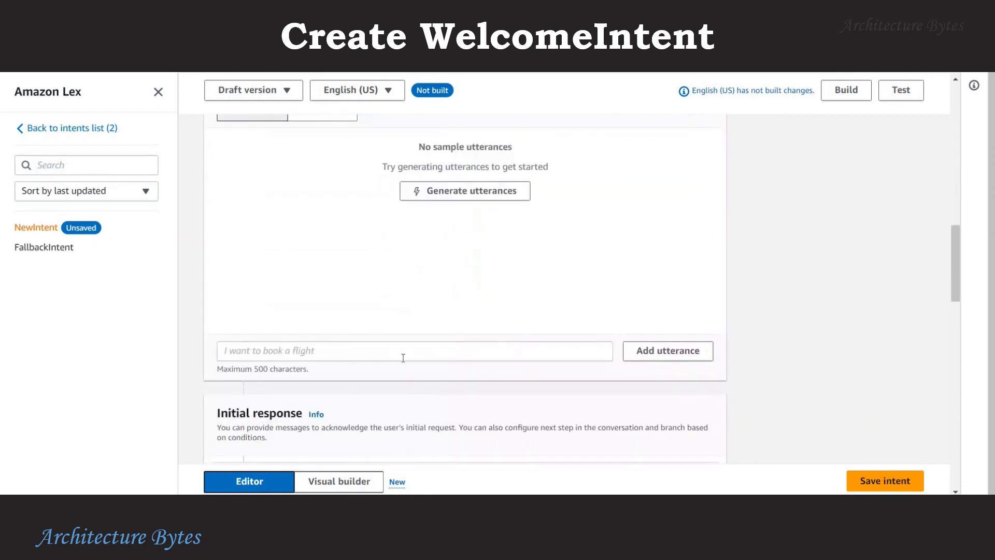
pyautogui.click(404, 353)
pyautogui.write('Hi')
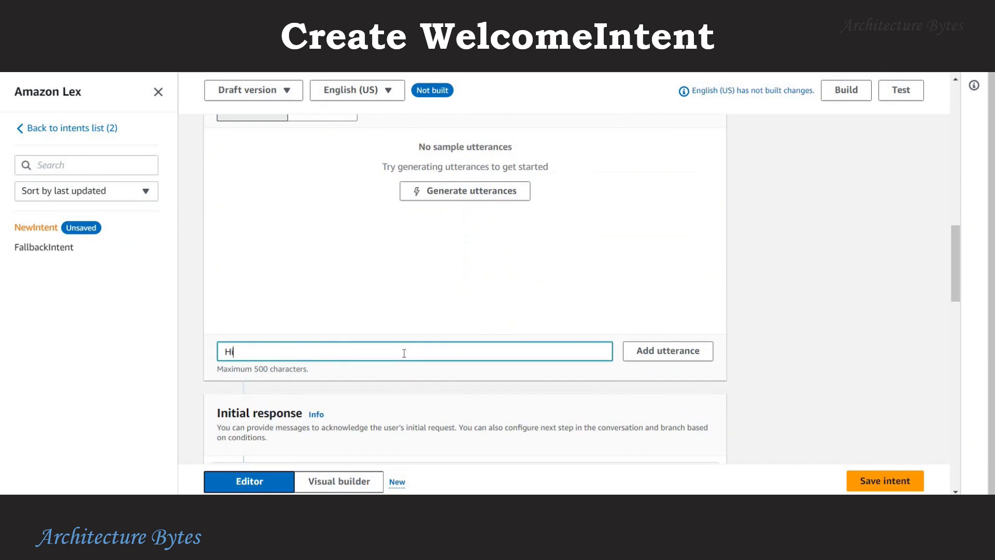
pyautogui.press('Return')
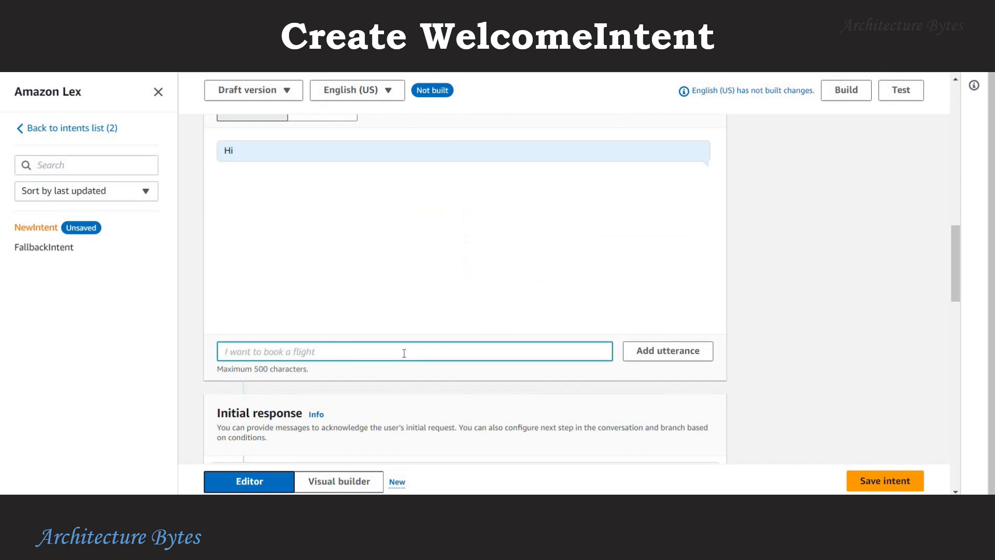
pyautogui.write('Hello')
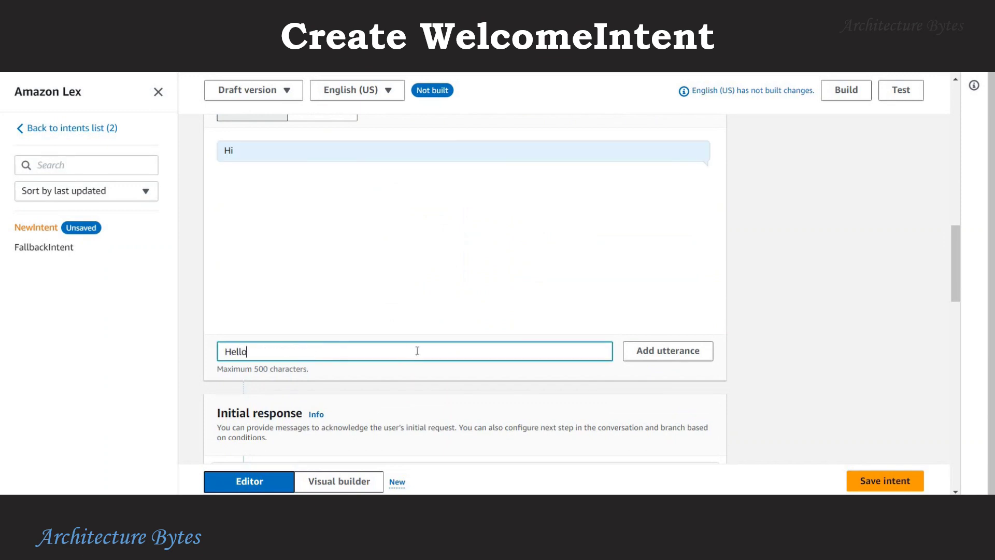
pyautogui.press('Return')
pyautogui.write('H')
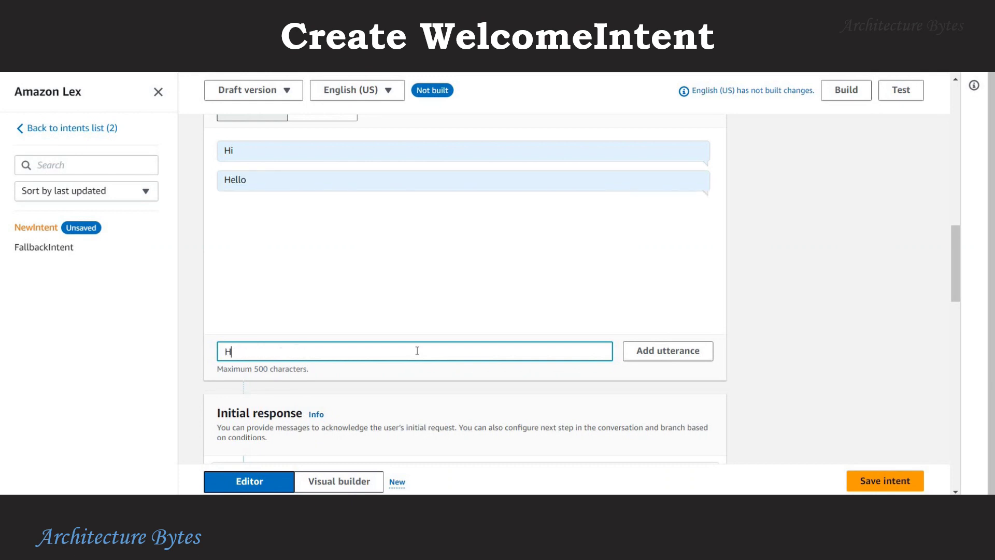
pyautogui.write('ow are you')
pyautogui.press('Return')
pyautogui.write('Good ')
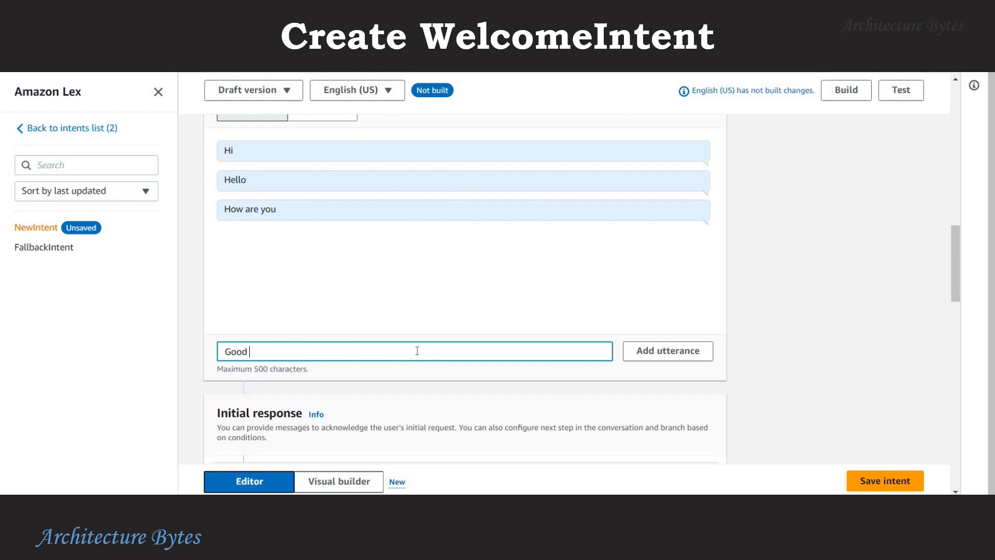
pyautogui.write('Morning')
pyautogui.press('Return')
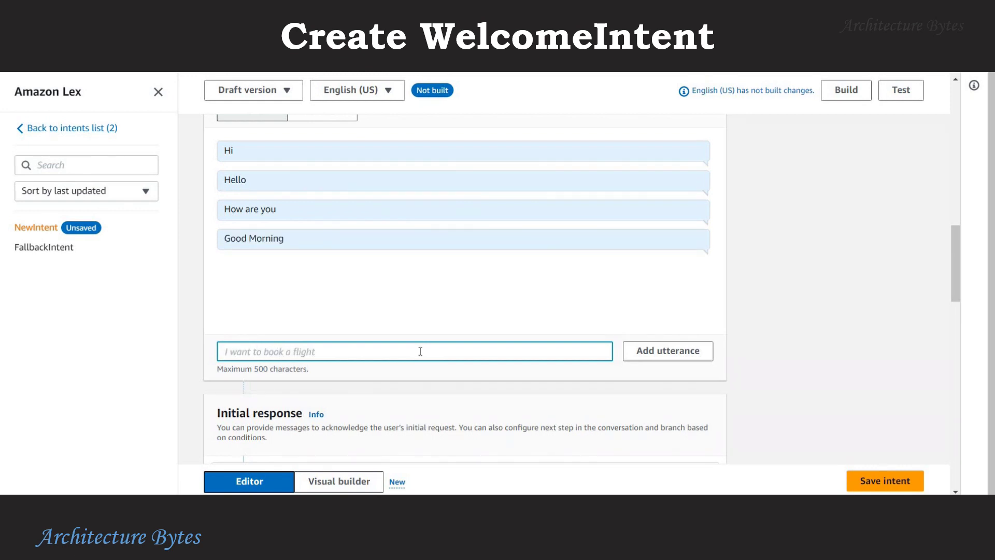
# Set the initial response message to "Hi, how can I help you?".
pyautogui.scroll(-4, 739, 321)
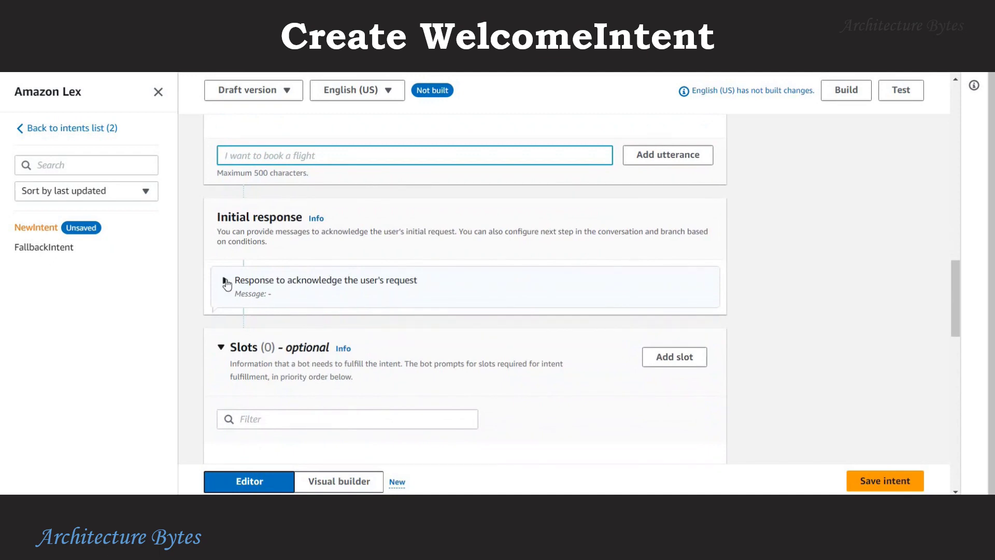
pyautogui.click(225, 280)
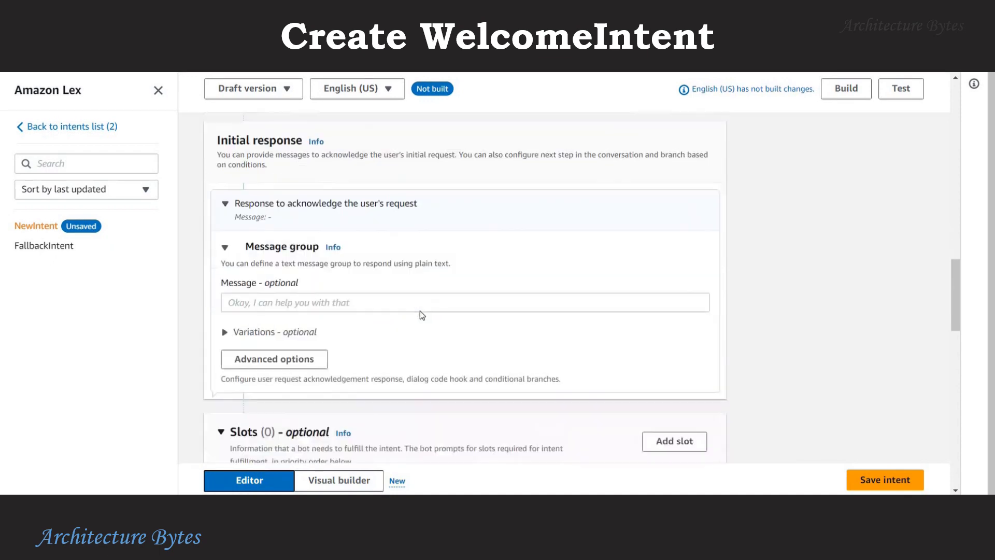
pyautogui.click(387, 292)
pyautogui.click(291, 341)
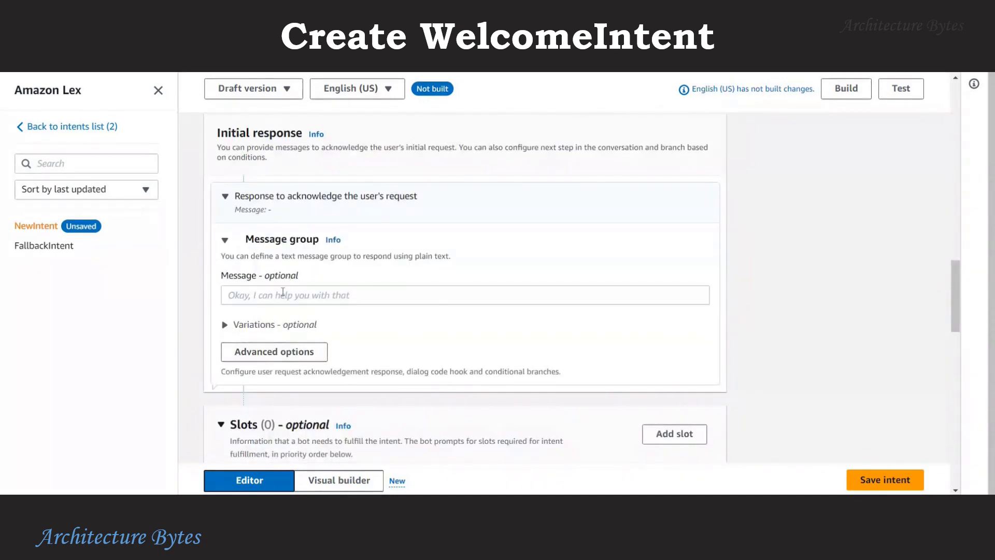
pyautogui.click(488, 271)
pyautogui.write('Hi')
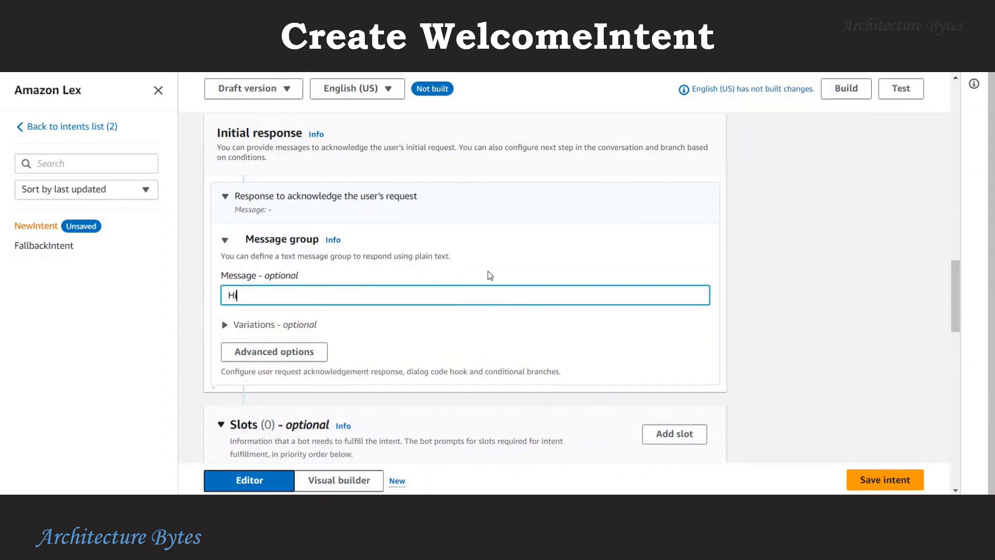
pyautogui.write(', how can I help you?')
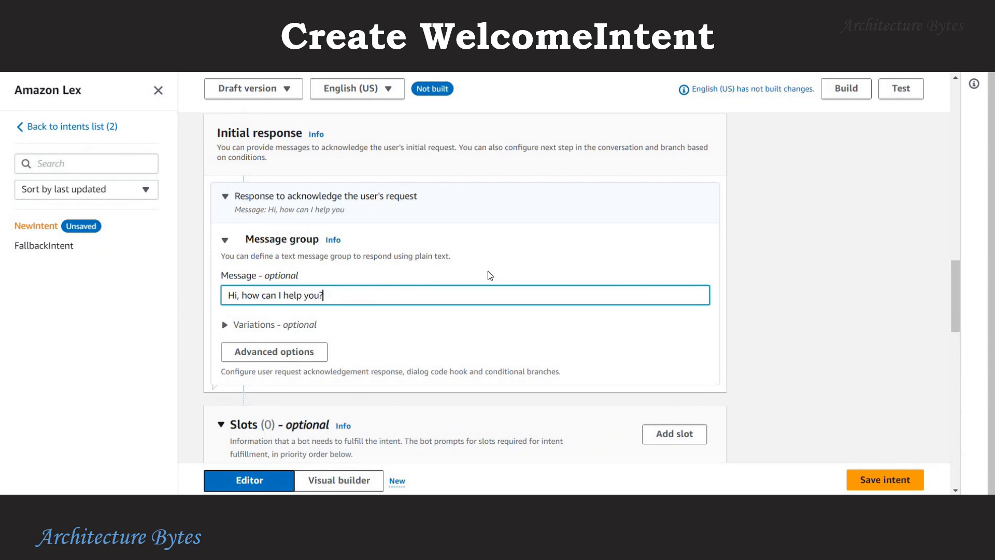
pyautogui.click(317, 355)
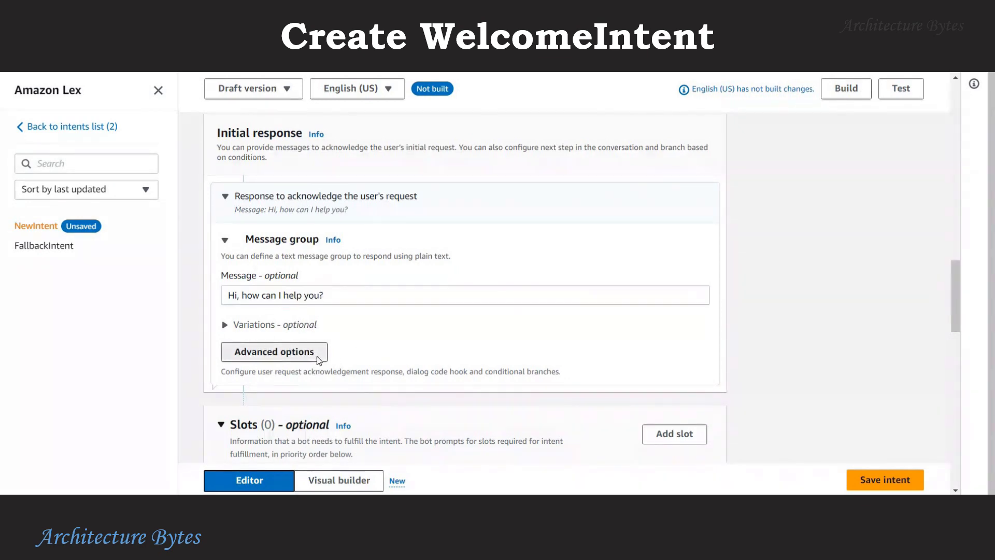
# Set WelcomeIntent's initial response next step to 'Wait for users input' and save the intent.
pyautogui.click(766, 263)
pyautogui.scroll(-2, 764, 263)
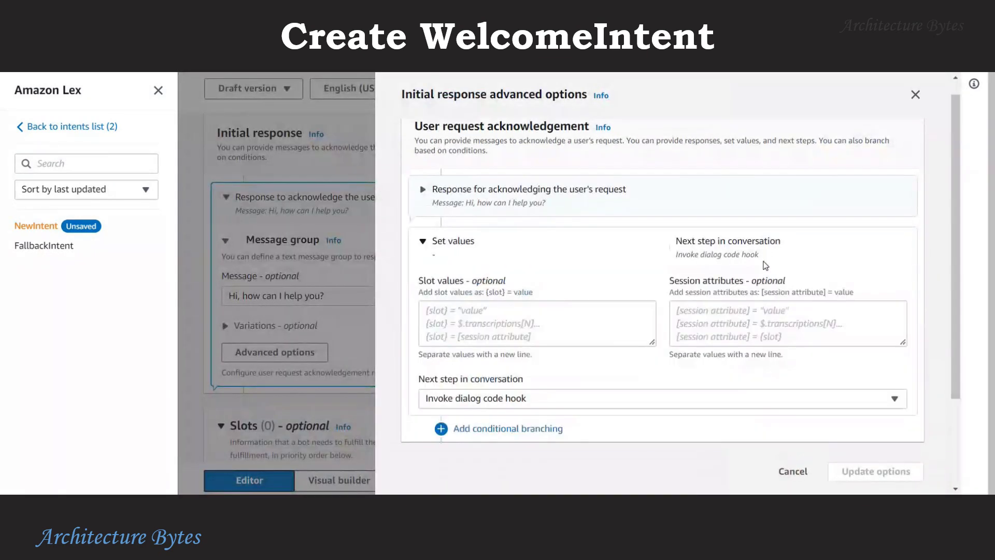
pyautogui.click(564, 362)
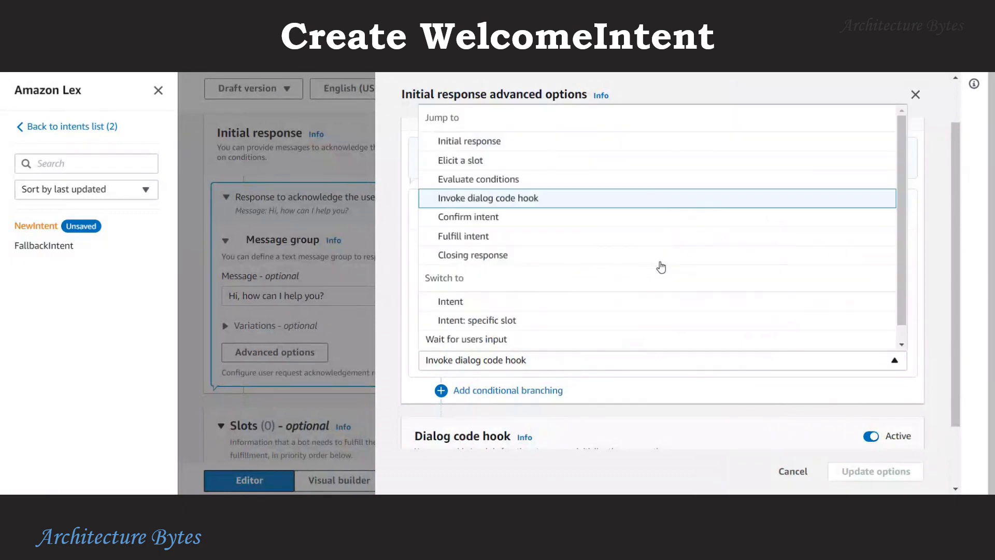
pyautogui.scroll(-1, 597, 259)
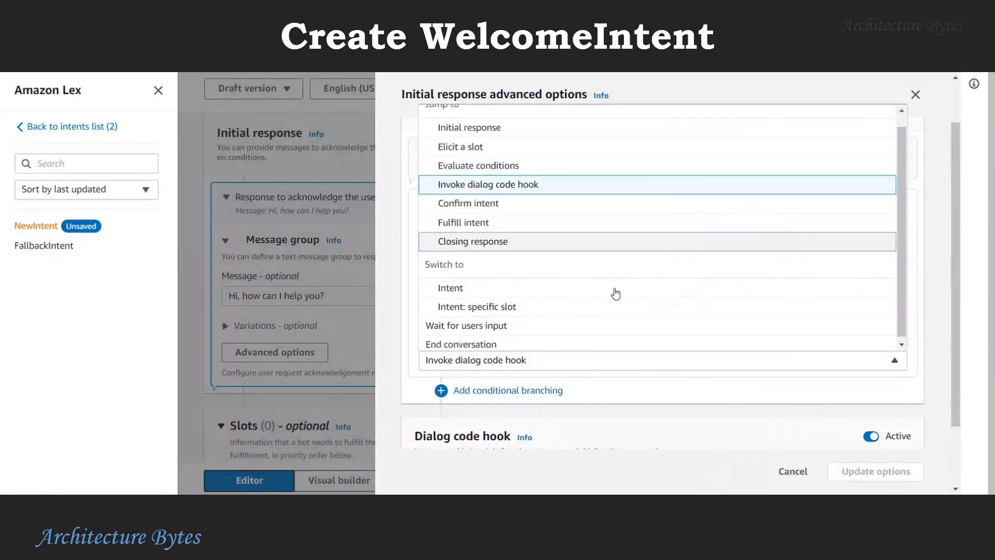
pyautogui.click(487, 323)
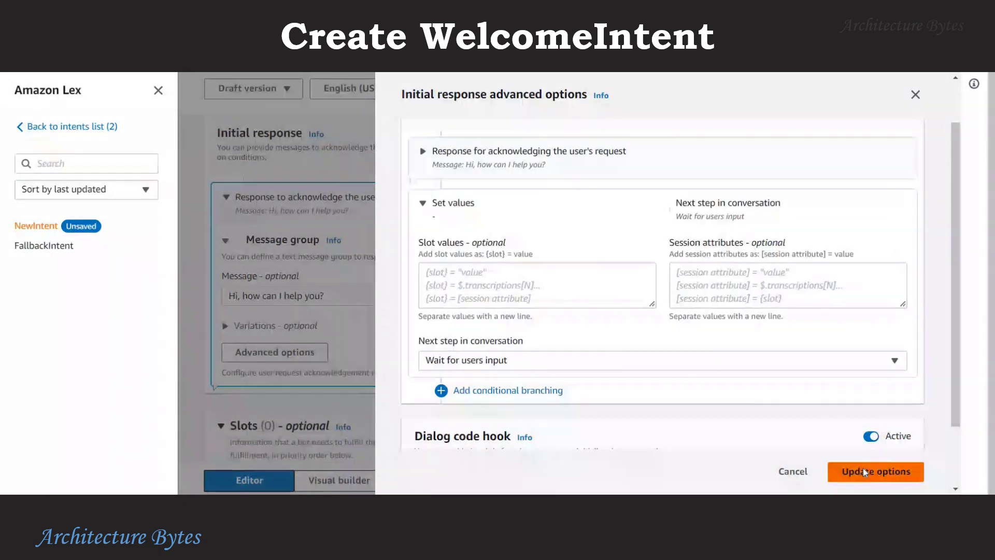
pyautogui.click(855, 473)
pyautogui.click(907, 478)
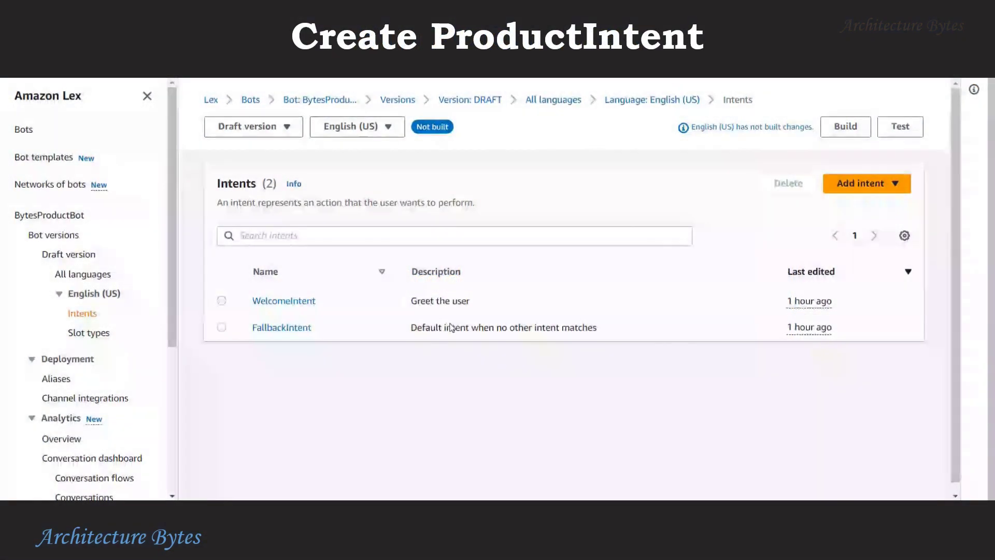
# Add a ProductIntent based on the built-in AMAZON.QnAIntent.
pyautogui.click(894, 185)
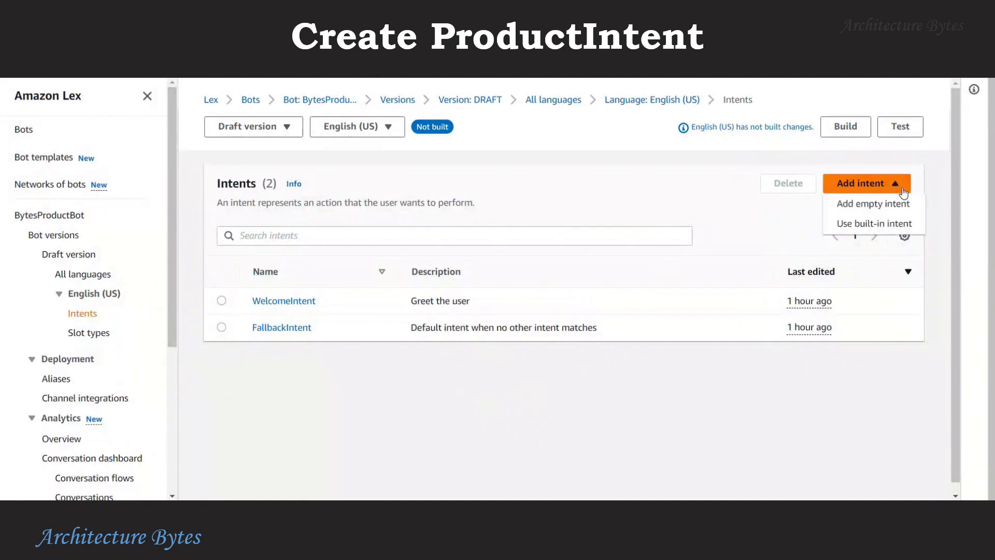
pyautogui.click(900, 225)
pyautogui.click(480, 220)
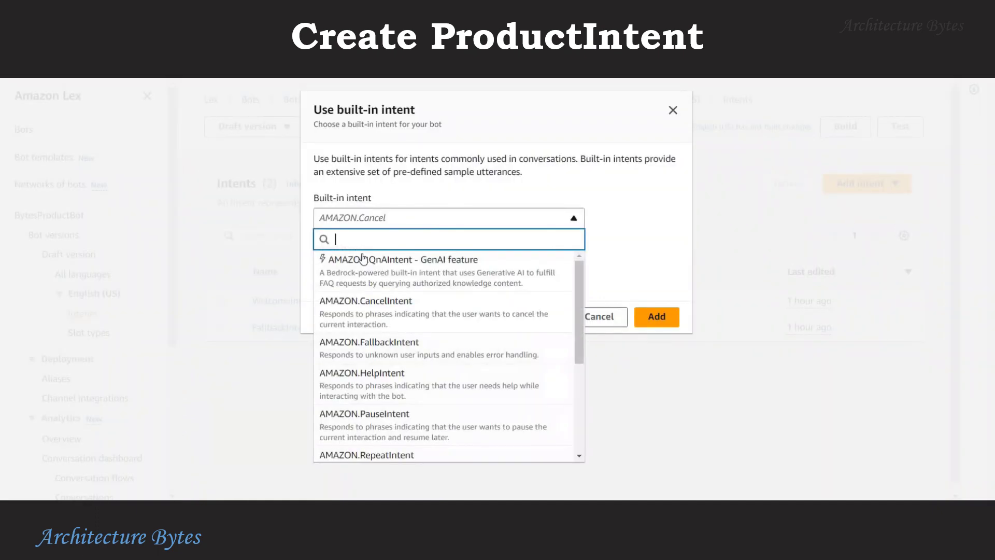
pyautogui.click(496, 267)
pyautogui.click(450, 273)
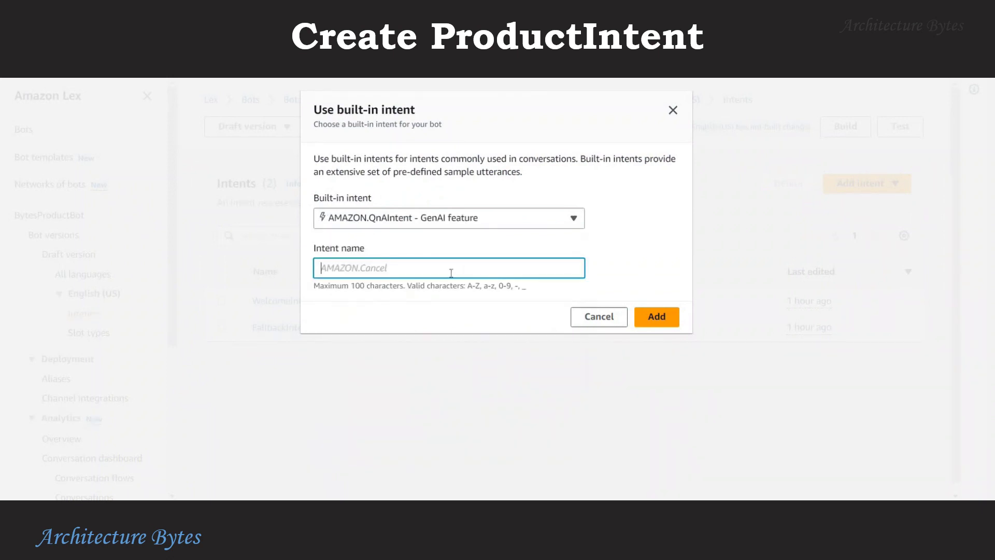
pyautogui.write('ProductIntent')
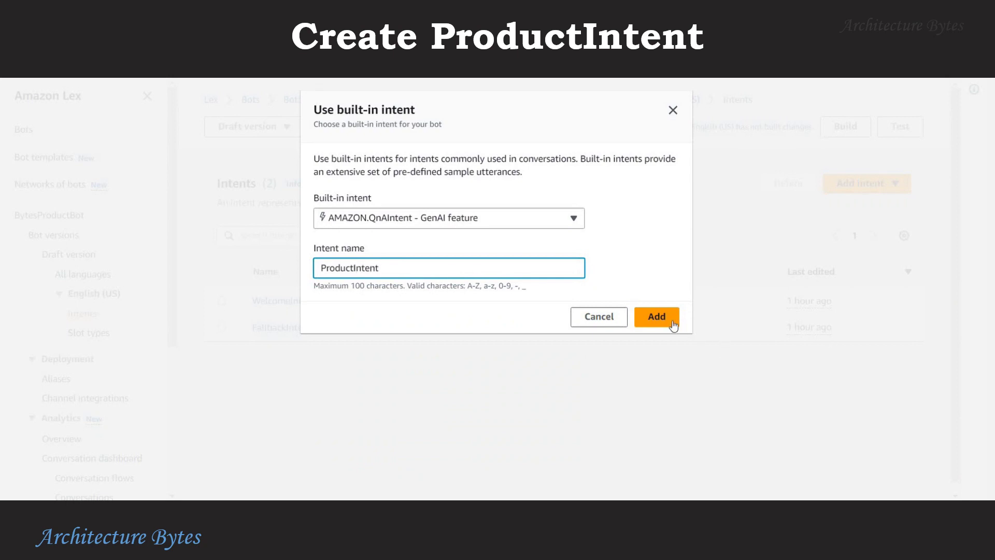
pyautogui.click(669, 317)
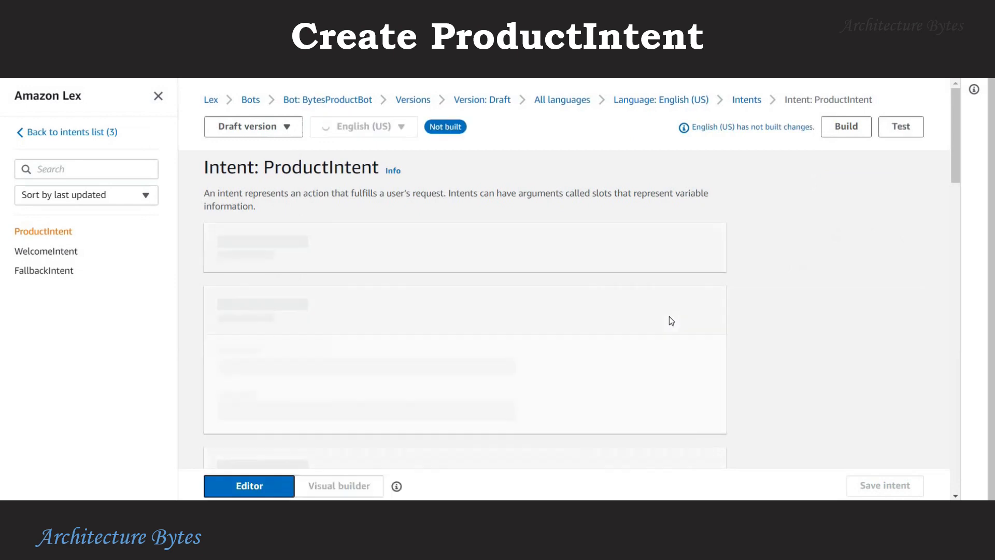
# Keep Anthropic Claude V2 as the QnA model and copy the products-kb knowledge base ID.
pyautogui.scroll(-3, 237, 377)
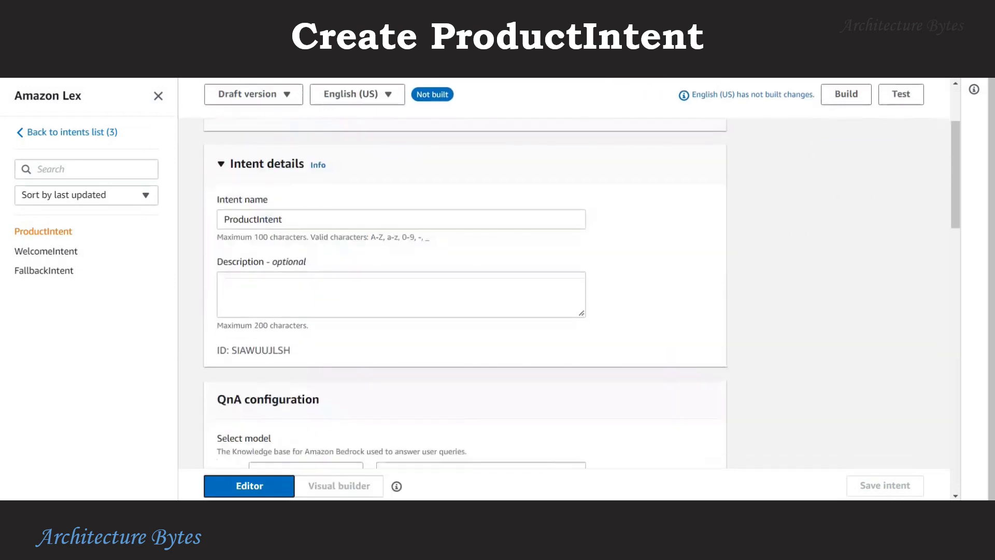
pyautogui.scroll(-4, 735, 341)
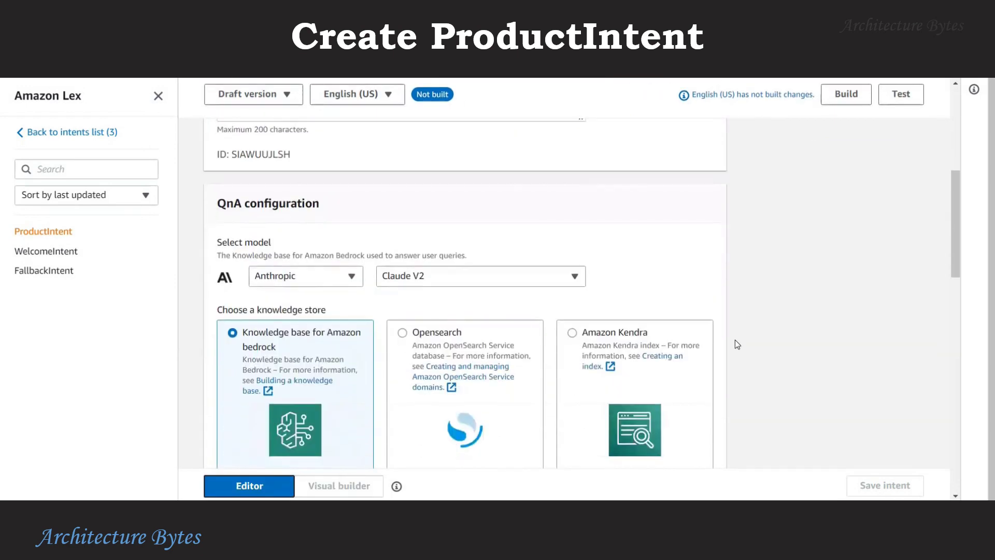
pyautogui.click(298, 278)
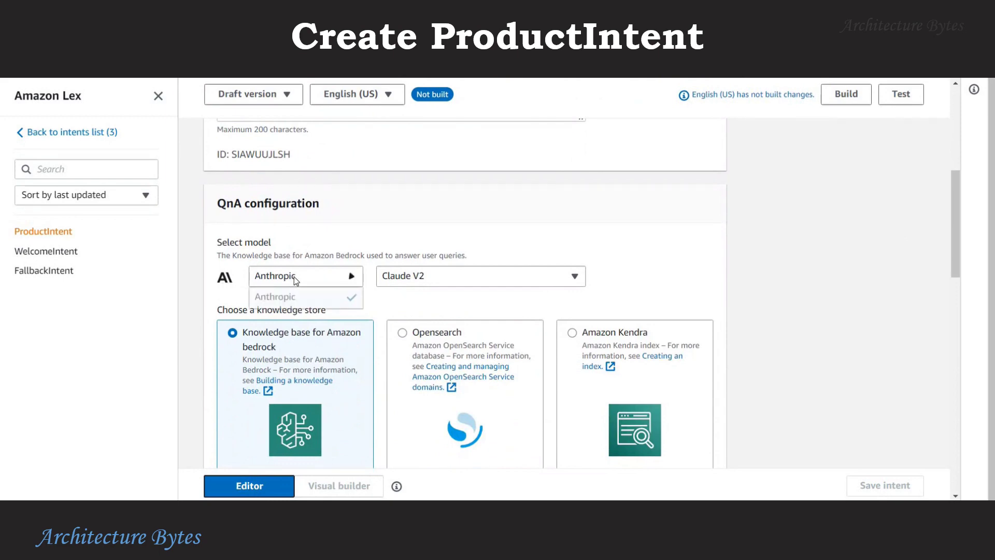
pyautogui.click(459, 279)
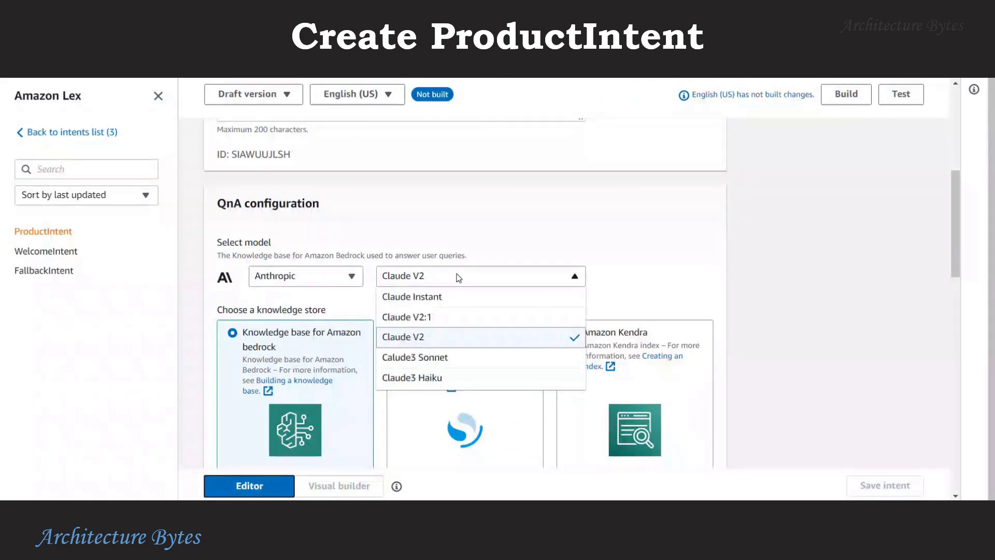
pyautogui.click(735, 285)
pyautogui.scroll(-1, 742, 301)
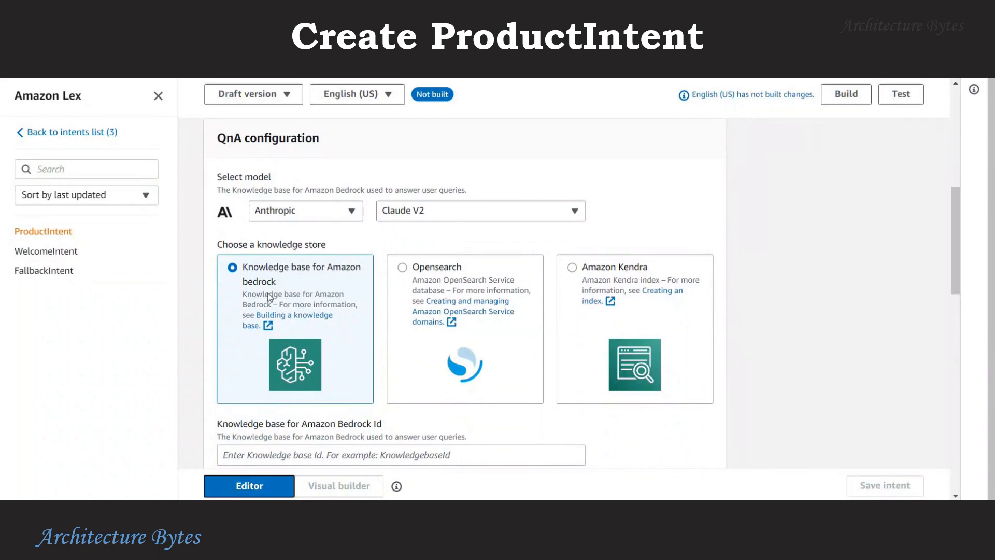
pyautogui.scroll(-1, 262, 320)
pyautogui.scroll(-2, 262, 320)
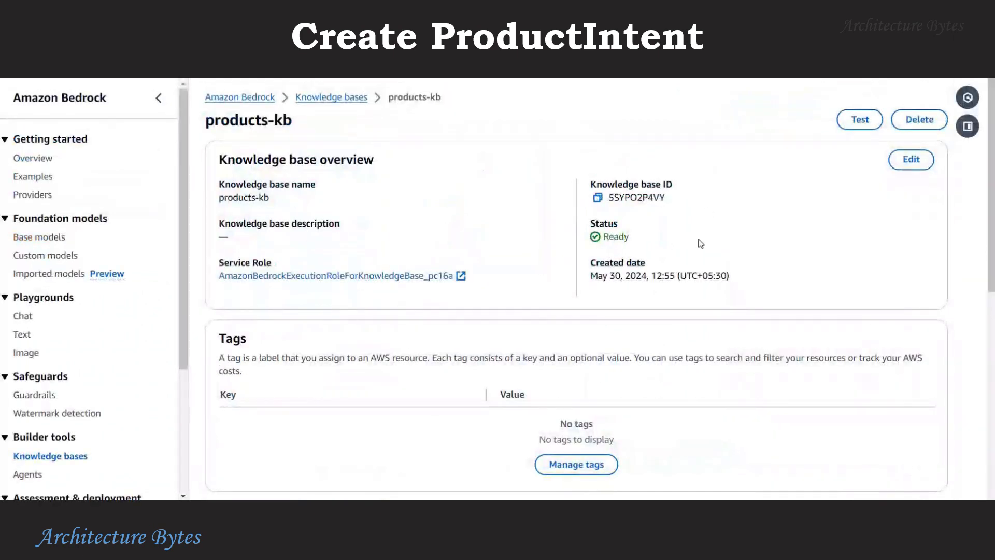
pyautogui.click(596, 198)
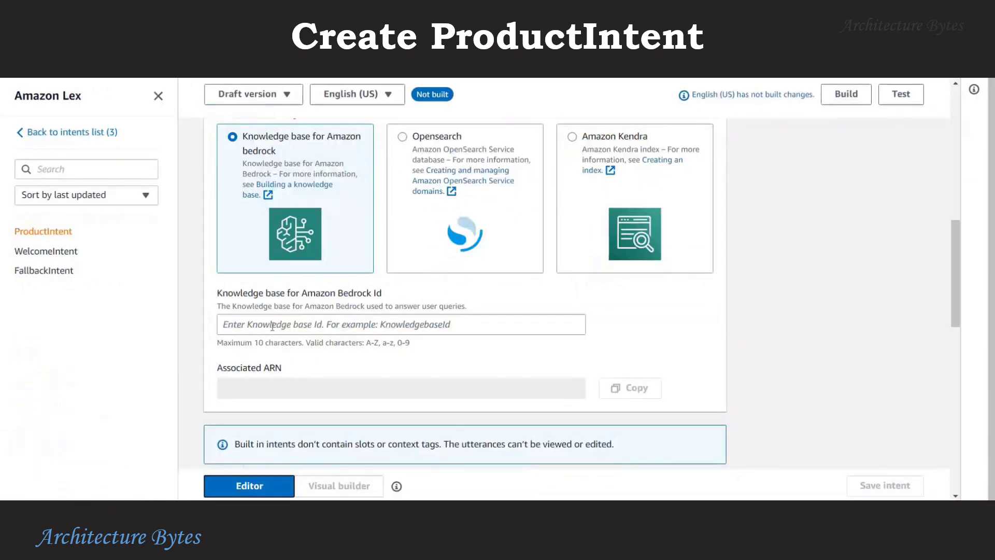
# Paste the products-kb ID as the Bedrock knowledge base ID, save ProductIntent, and return to intents.
pyautogui.click(483, 319)
pyautogui.hotkey('ctrl', 'v')
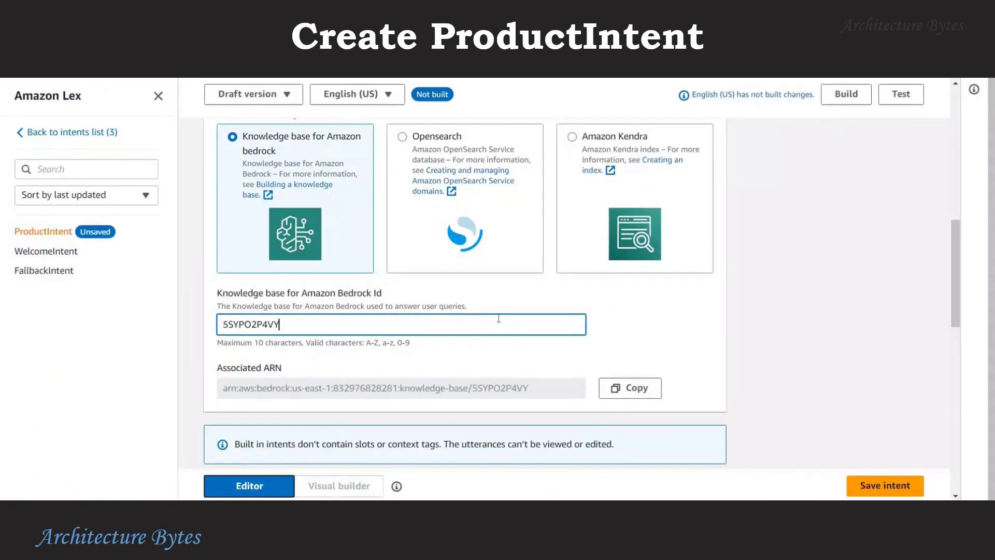
pyautogui.scroll(-1, 699, 342)
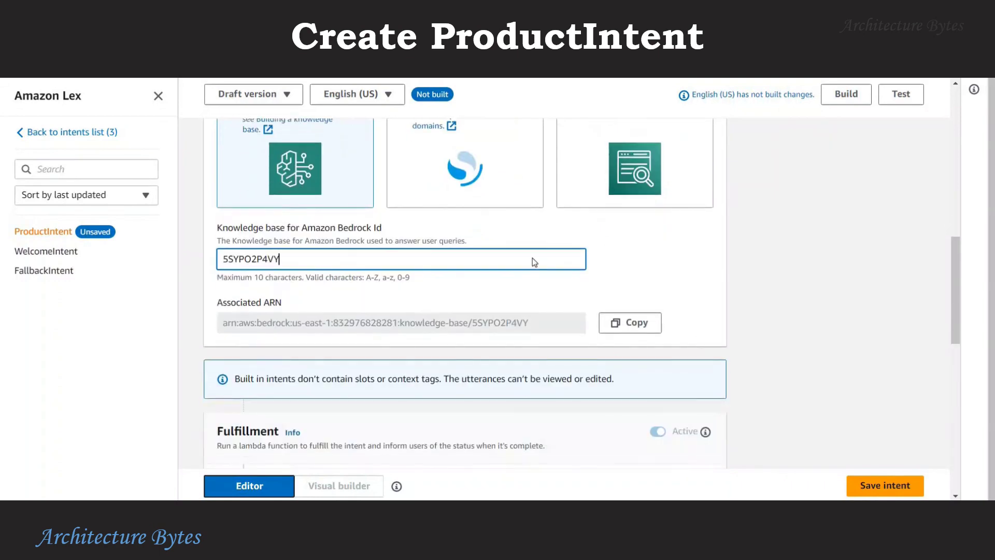
pyautogui.scroll(-1, 397, 349)
pyautogui.scroll(-2, 397, 348)
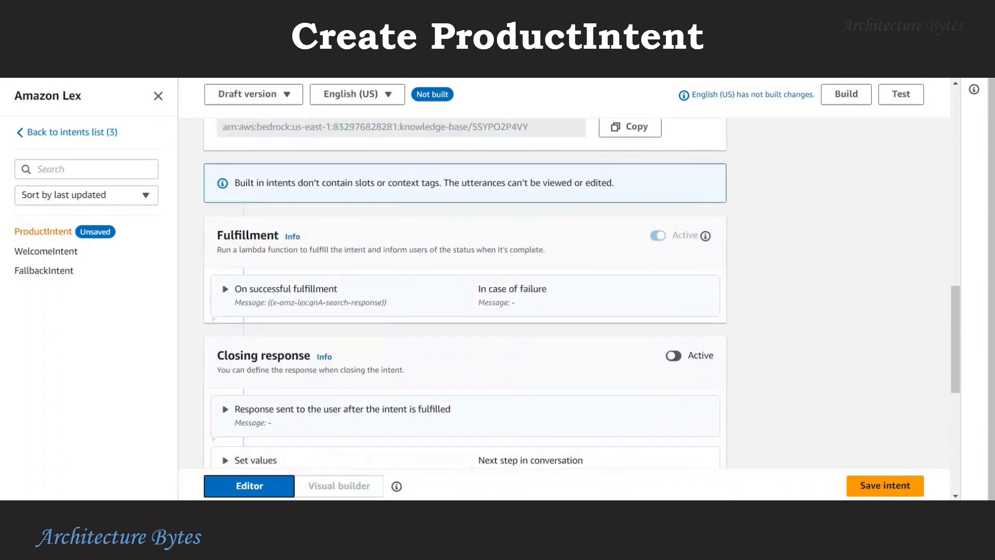
pyautogui.scroll(-2, 820, 323)
pyautogui.scroll(-3, 821, 322)
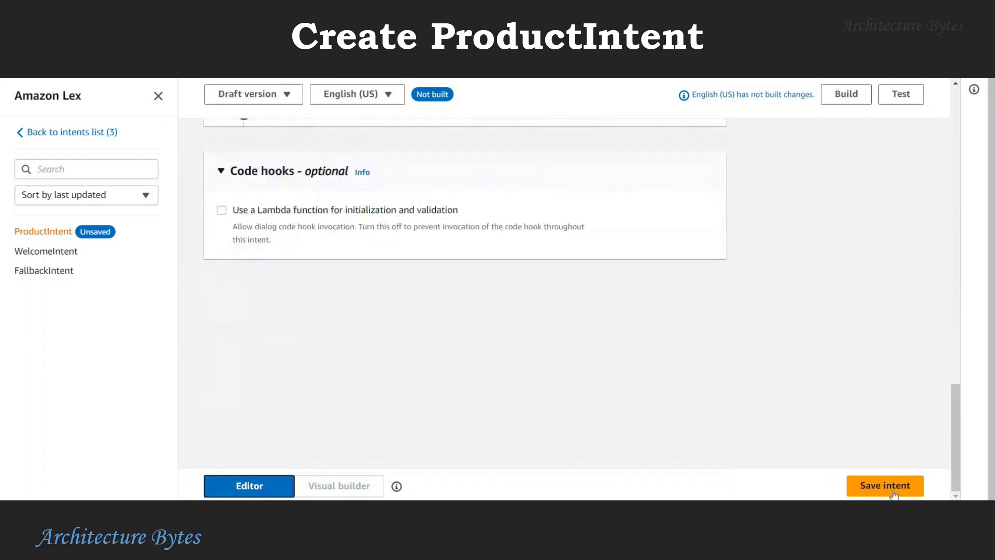
pyautogui.click(891, 489)
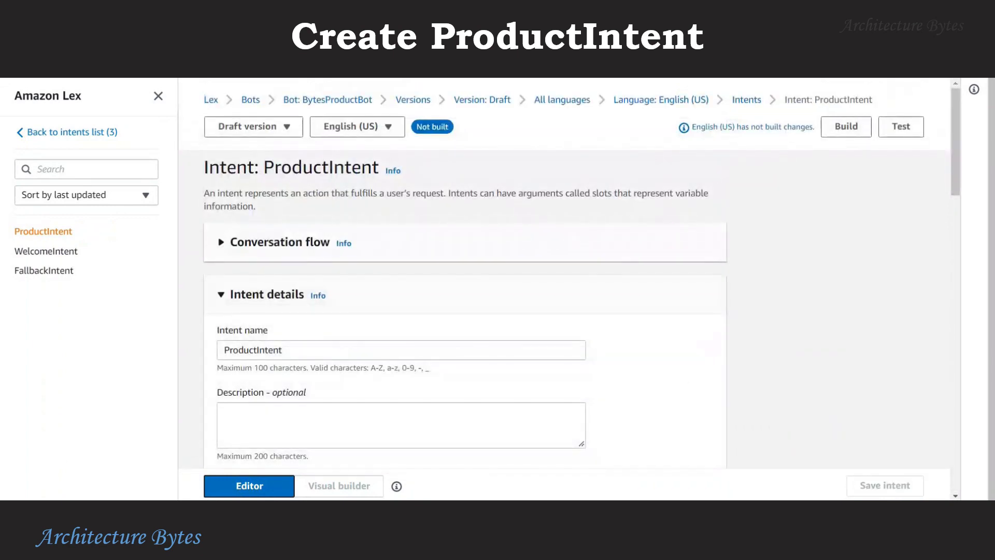
pyautogui.click(98, 134)
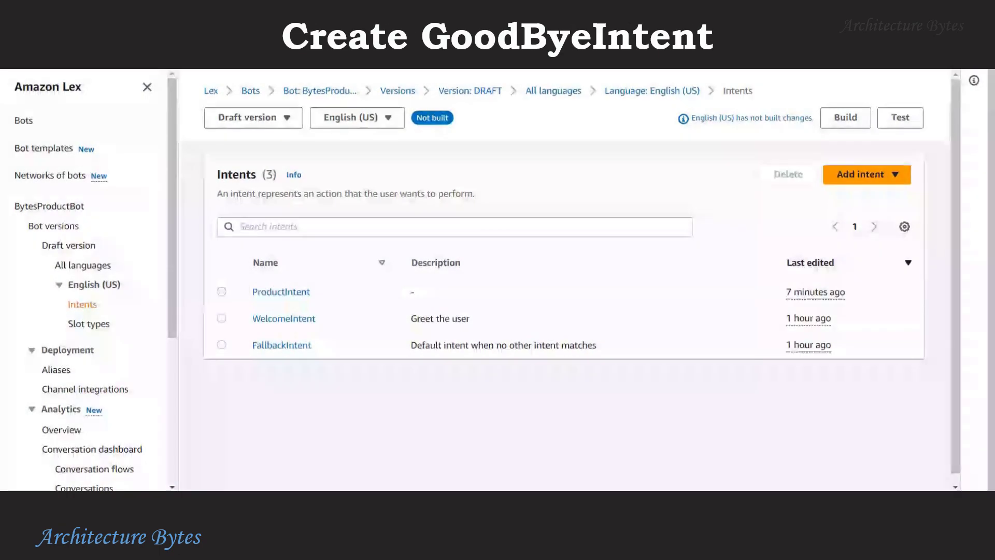
# Add an empty custom intent named GoodByeIntent and scroll down to its sample utterances.
pyautogui.click(880, 175)
pyautogui.click(887, 195)
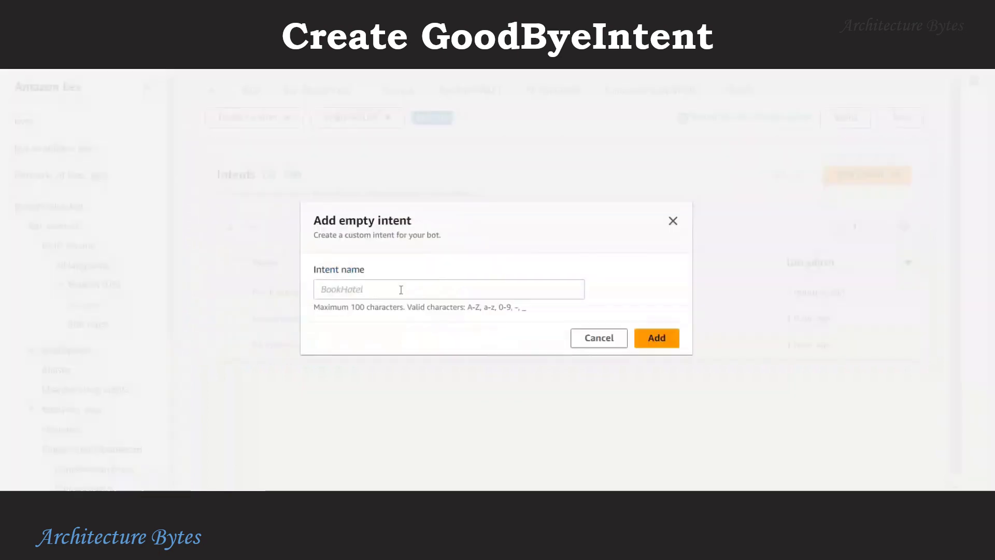
pyautogui.click(378, 294)
pyautogui.write('GoodBy')
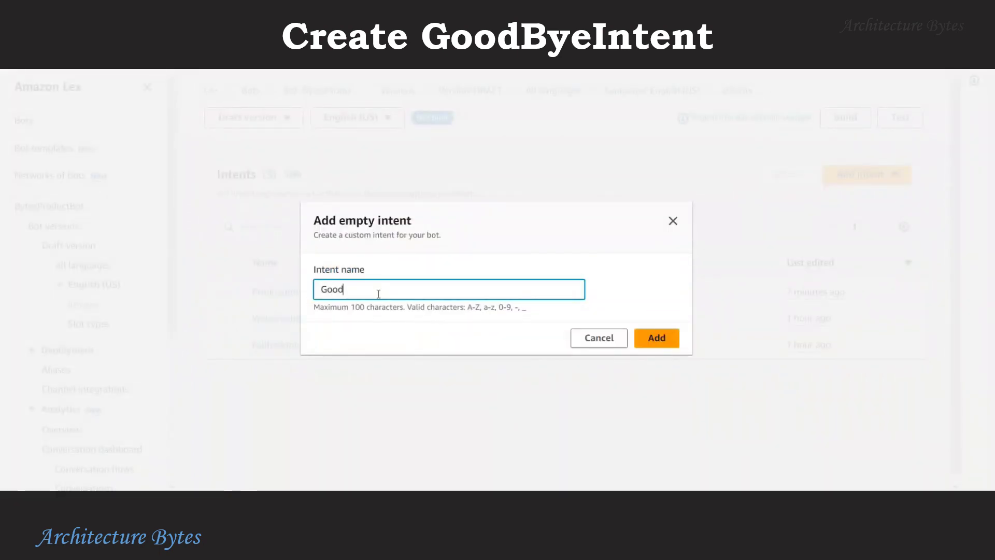
pyautogui.write('eIntent')
pyautogui.click(656, 339)
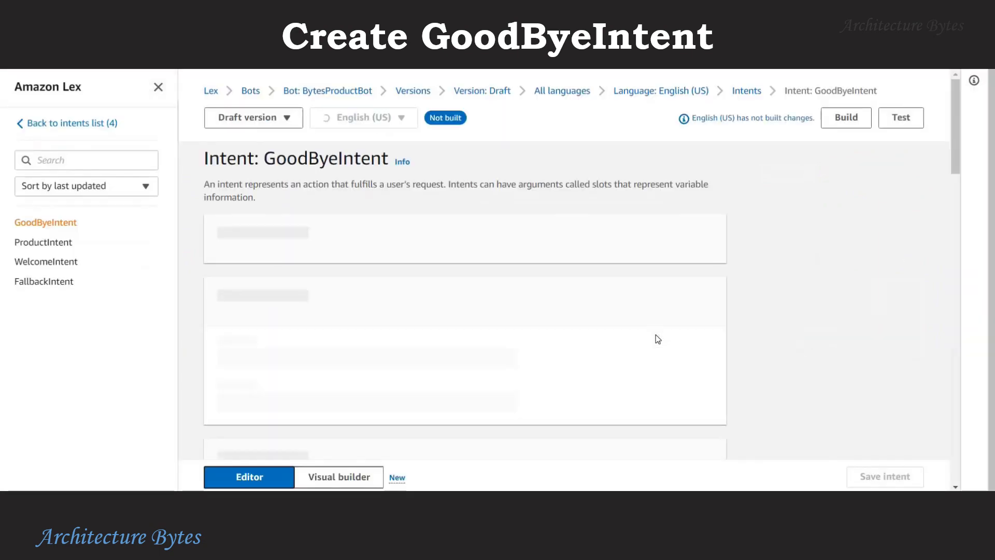
pyautogui.scroll(-1, 657, 339)
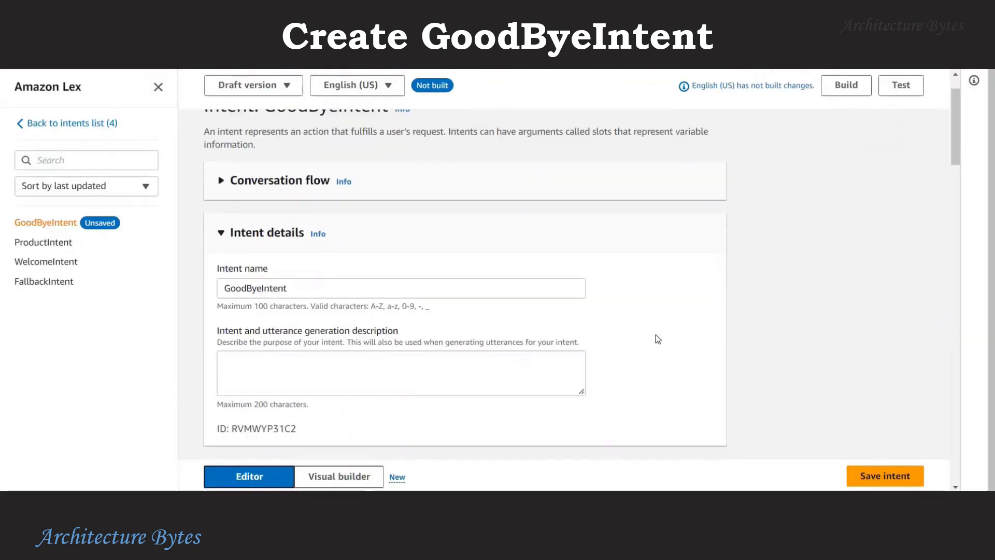
pyautogui.scroll(-1, 657, 339)
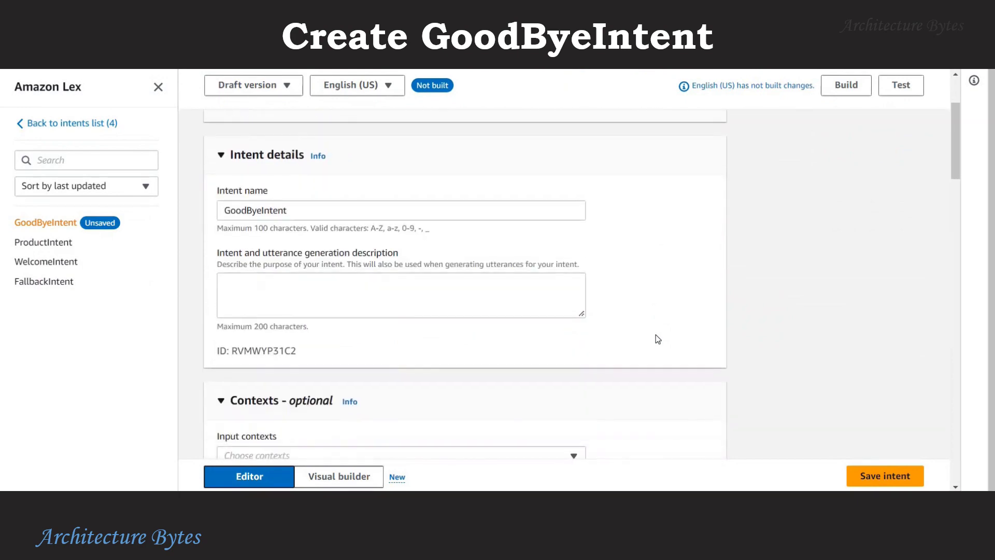
pyautogui.scroll(-2, 657, 339)
pyautogui.scroll(-2, 657, 339)
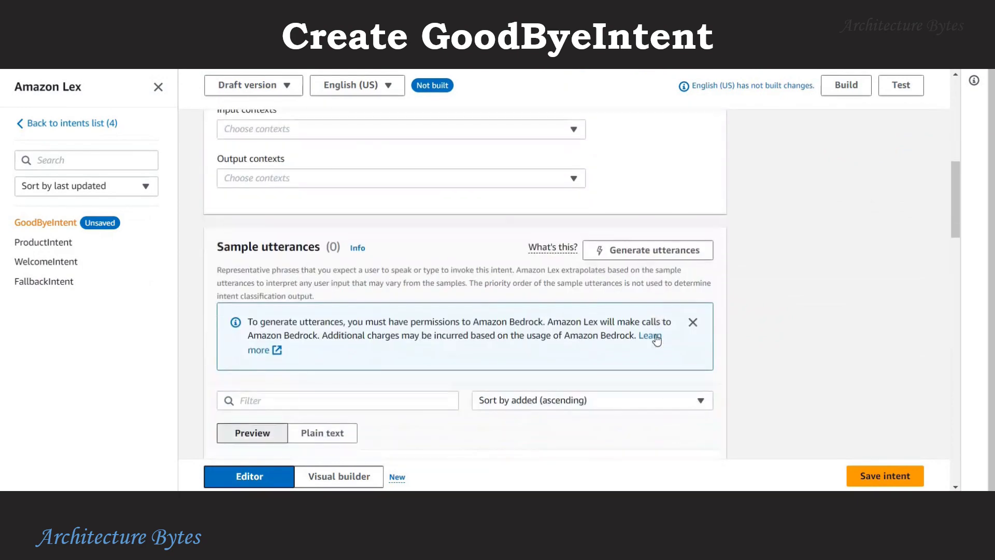
pyautogui.scroll(-5, 595, 337)
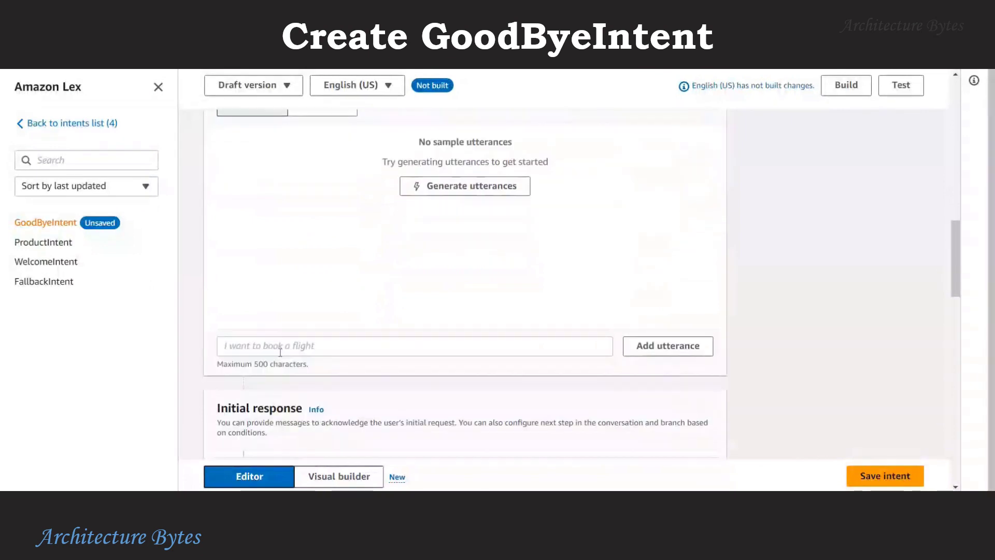
# Add utterances Bye, GoodBye, Good Bye, Thanks, Thanks for your help, and That's all from me.
pyautogui.click(280, 352)
pyautogui.write('Bye')
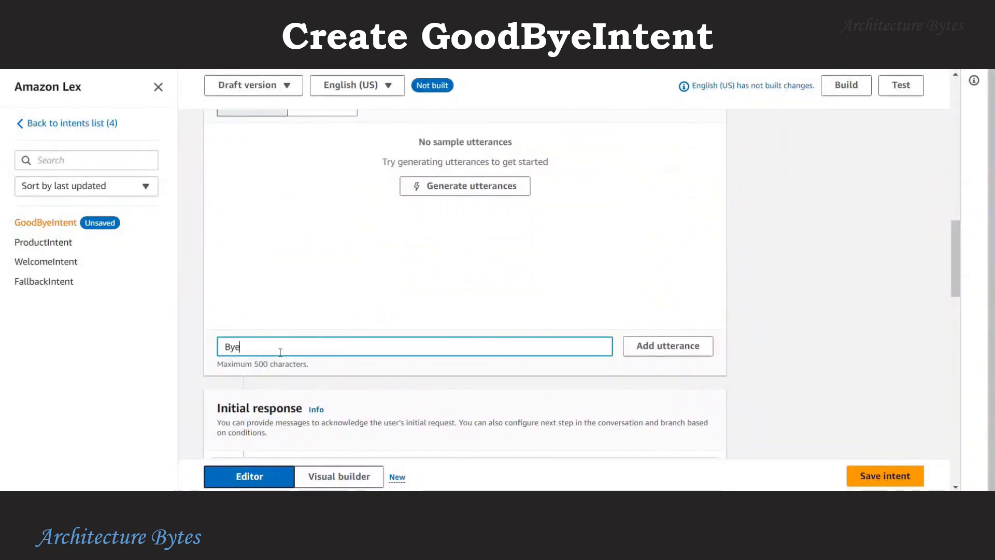
pyautogui.press('Return')
pyautogui.write('GoodBye')
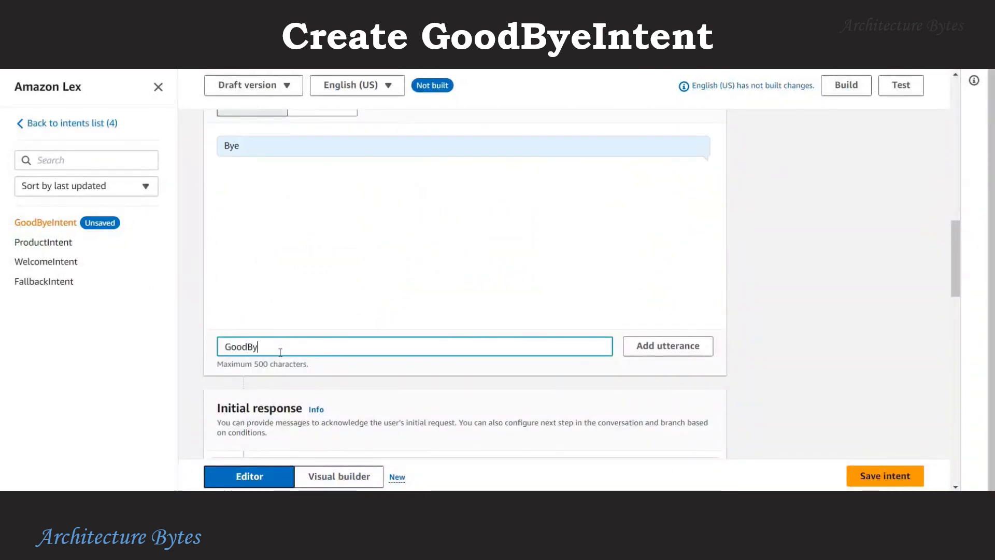
pyautogui.press('Return')
pyautogui.write('Good Bye')
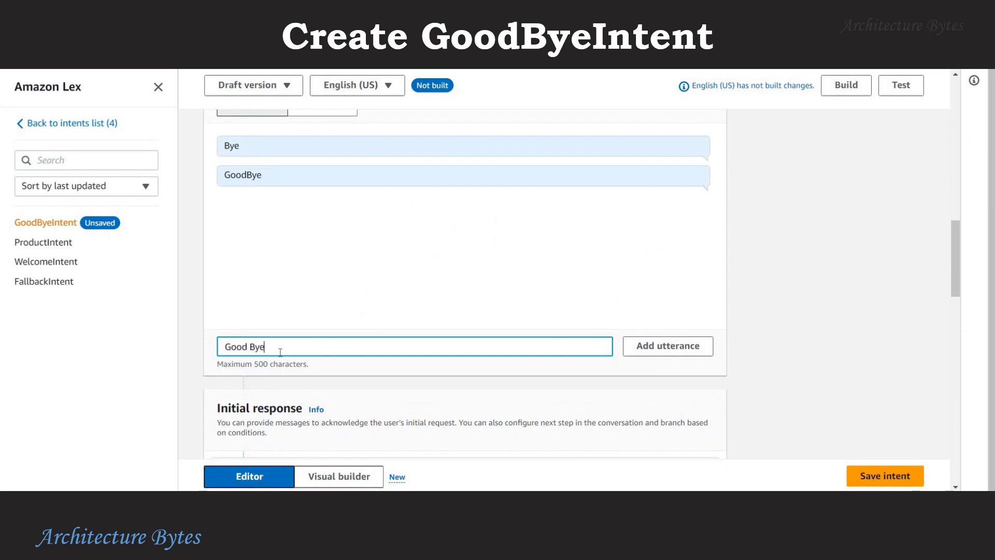
pyautogui.press('Return')
pyautogui.write('Than')
pyautogui.press('Return')
pyautogui.write('T')
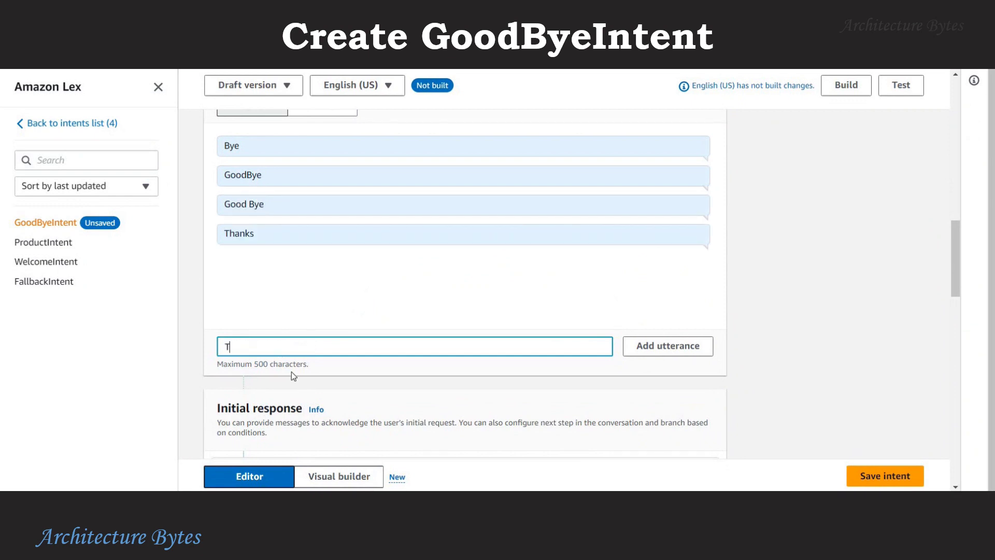
pyautogui.write('hanks for your help')
pyautogui.press('Return')
pyautogui.write("That's al")
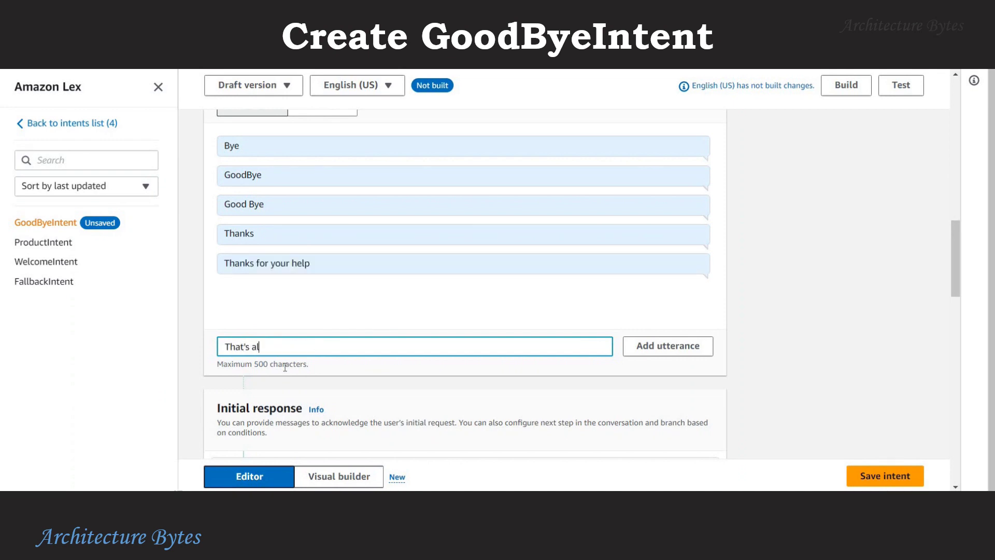
pyautogui.write('l from me')
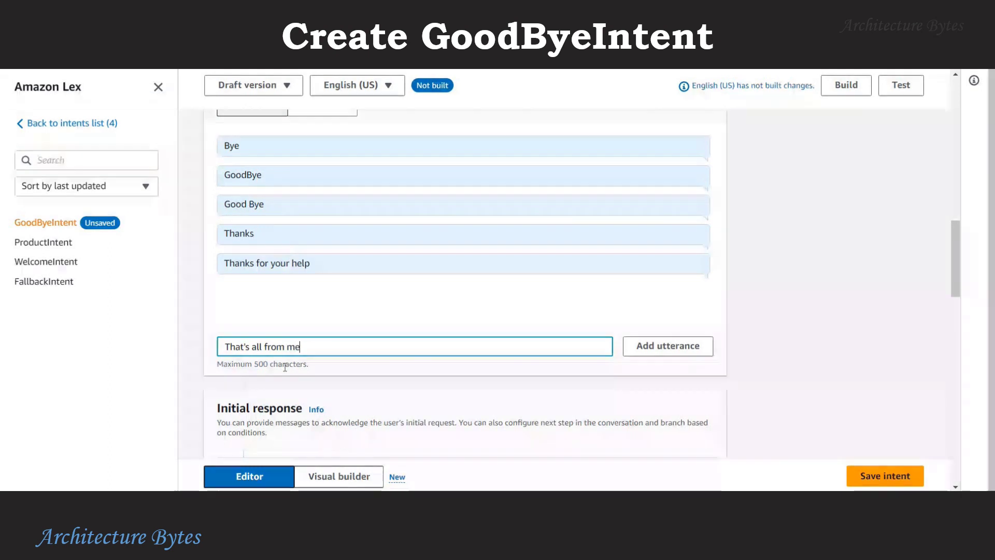
pyautogui.press('Return')
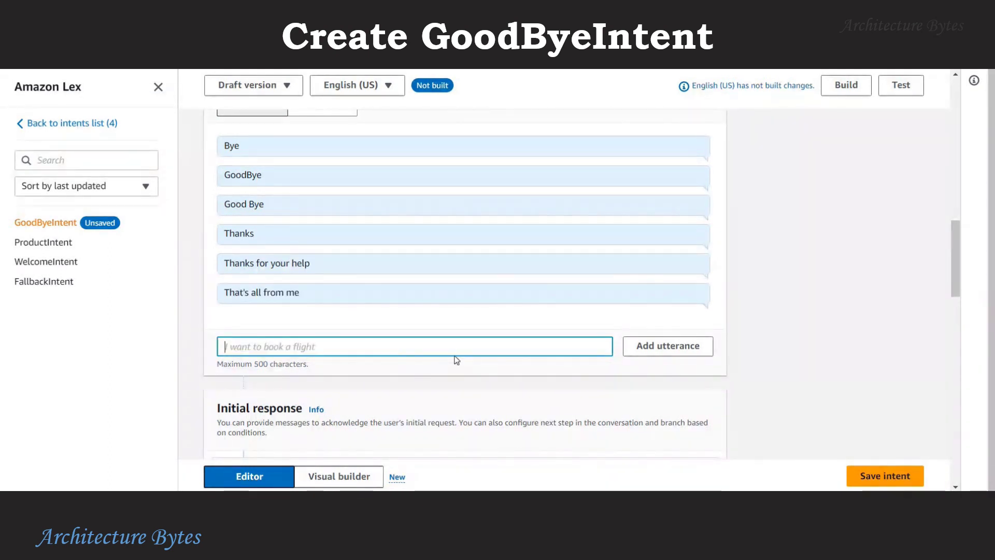
pyautogui.scroll(-3, 456, 359)
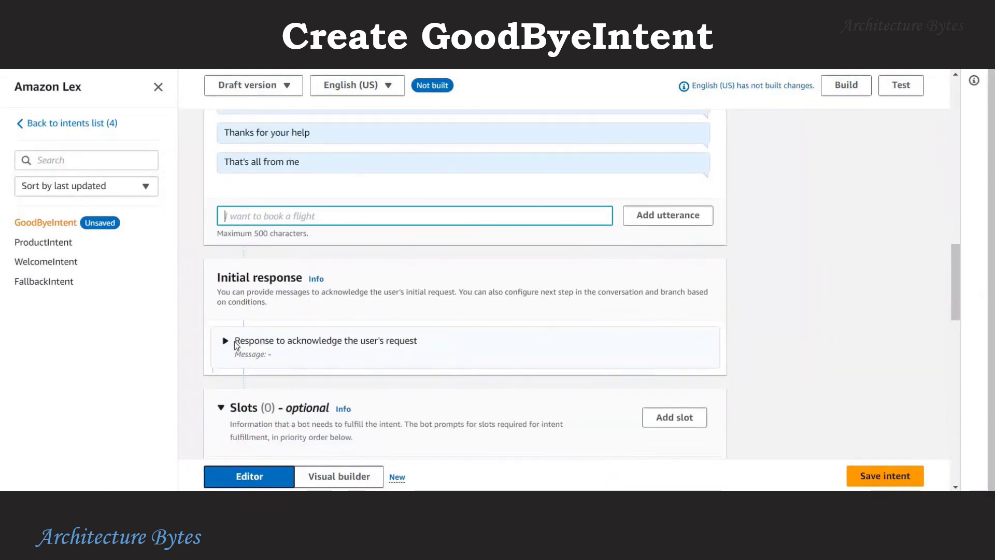
# Set GoodByeIntent's initial response message to "You are welcome. Have a nice day!".
pyautogui.click(225, 340)
pyautogui.scroll(-3, 233, 336)
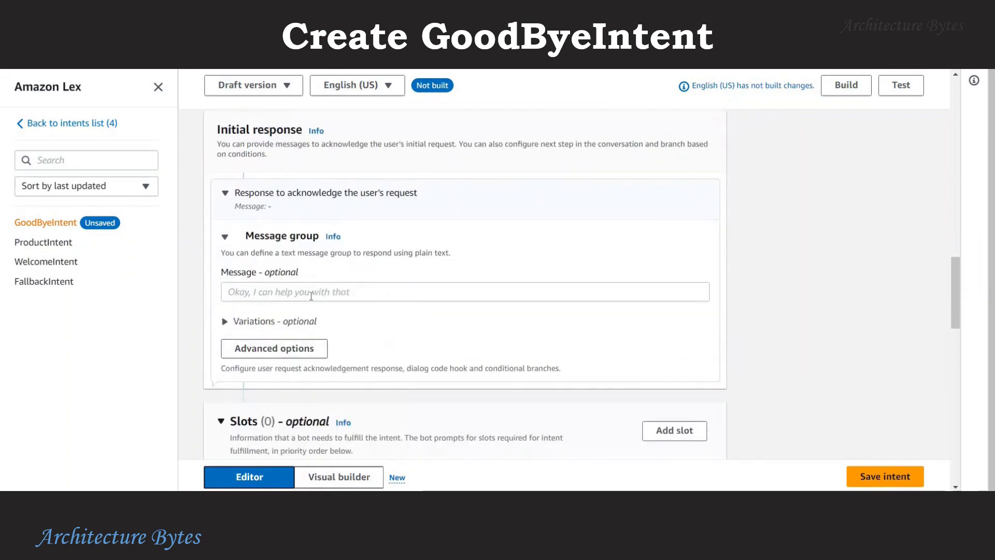
pyautogui.click(311, 295)
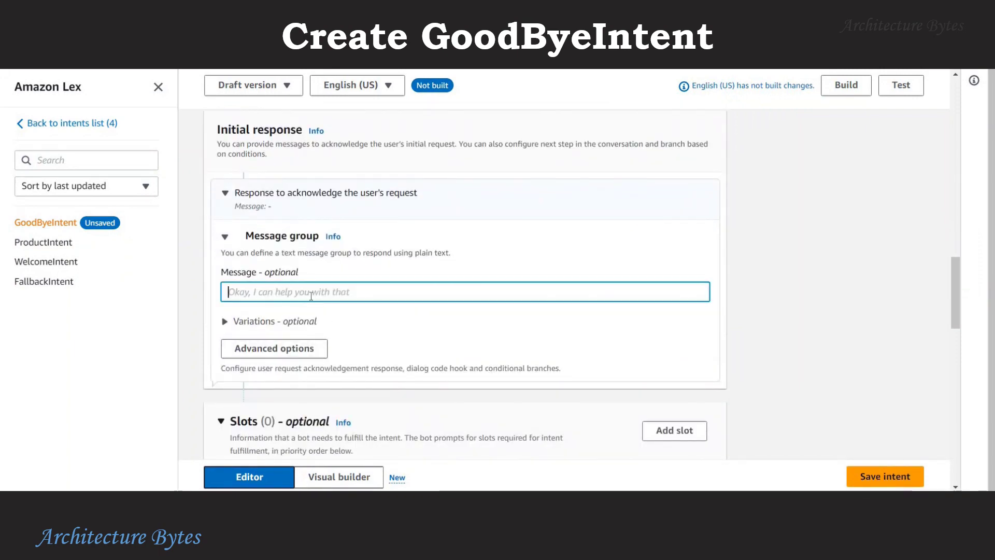
pyautogui.write('You are welco')
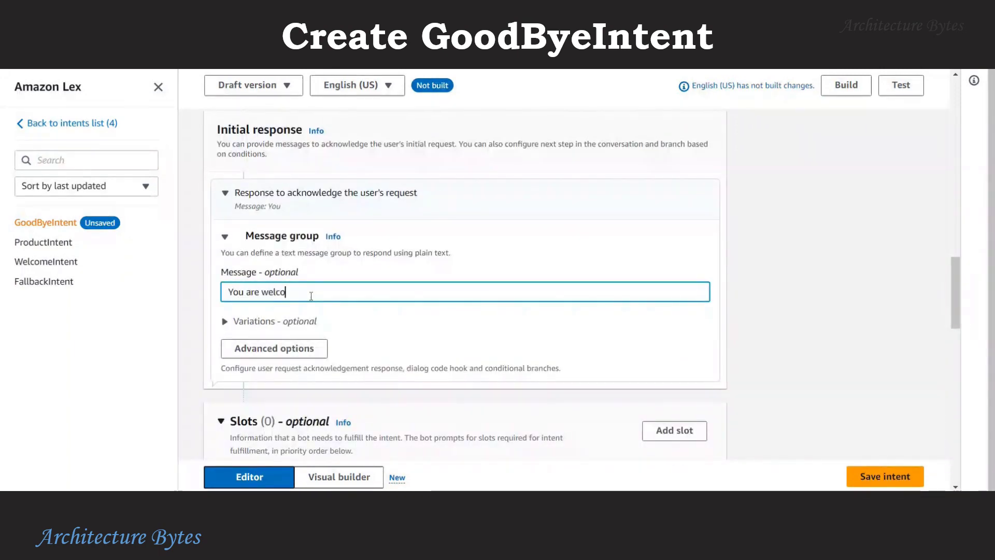
pyautogui.write('me. Have ')
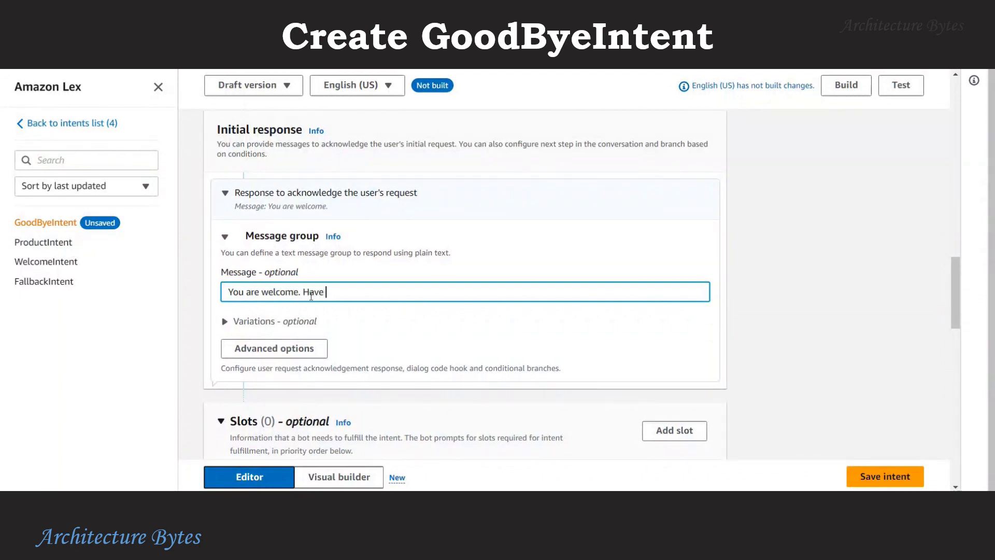
pyautogui.write('a nice day!')
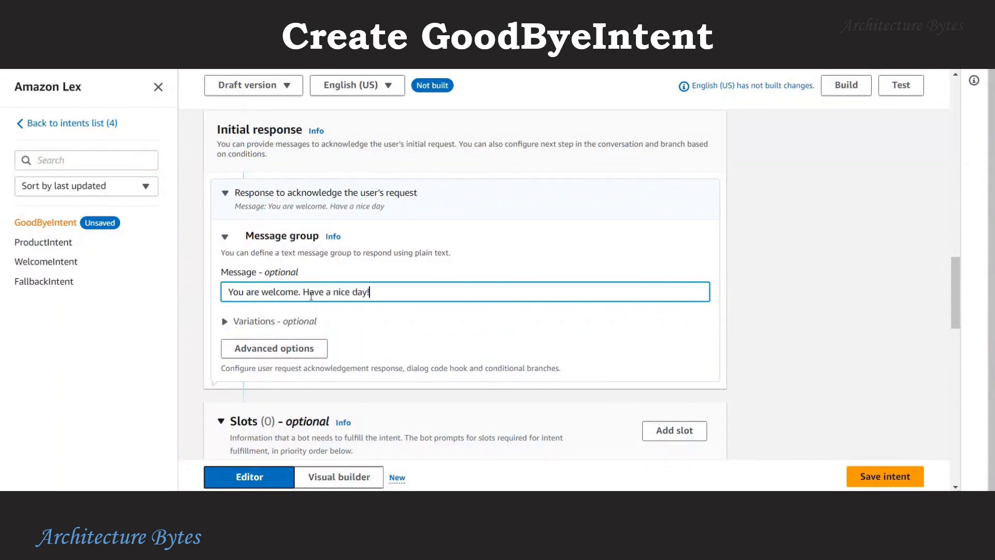
# Set the response's next step to End conversation and save GoodByeIntent.
pyautogui.click(286, 352)
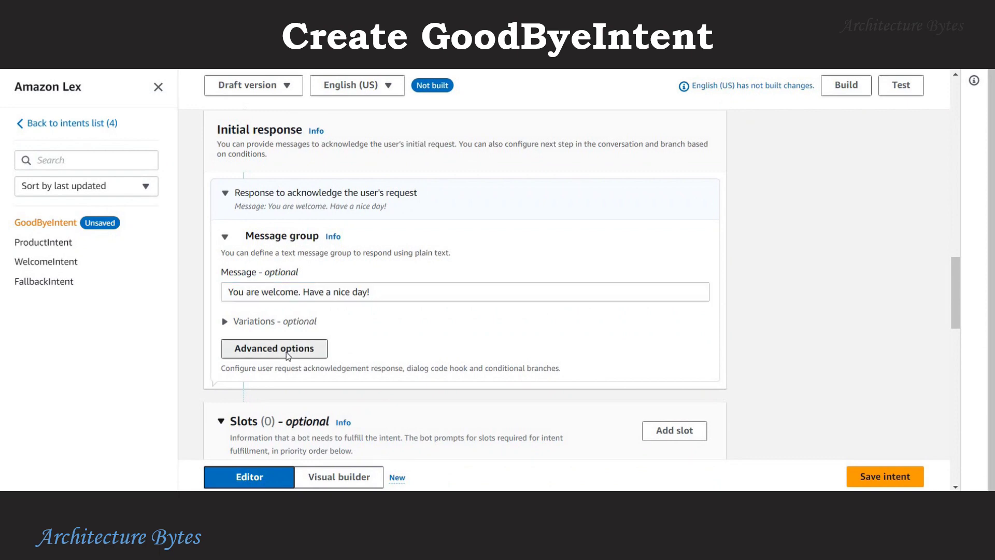
pyautogui.click(723, 260)
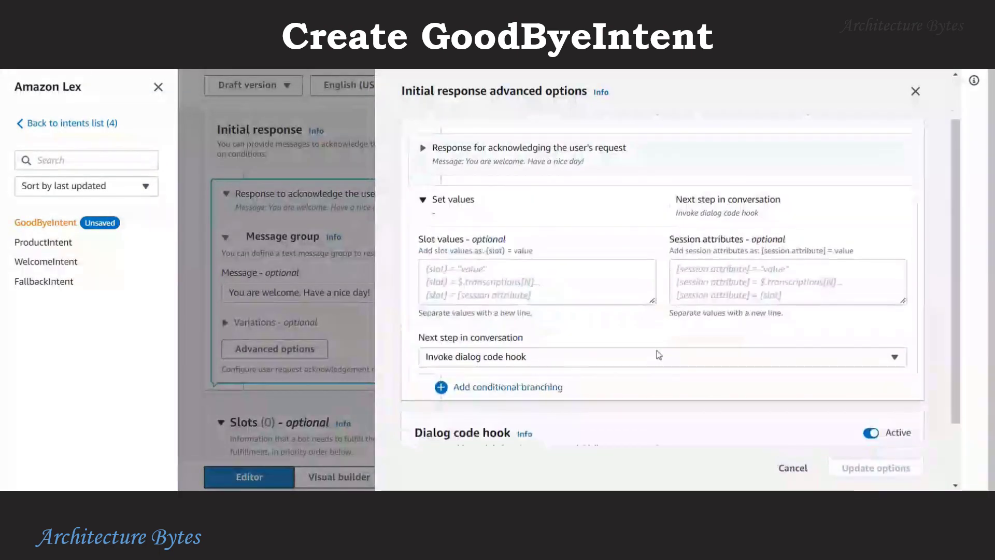
pyautogui.click(523, 360)
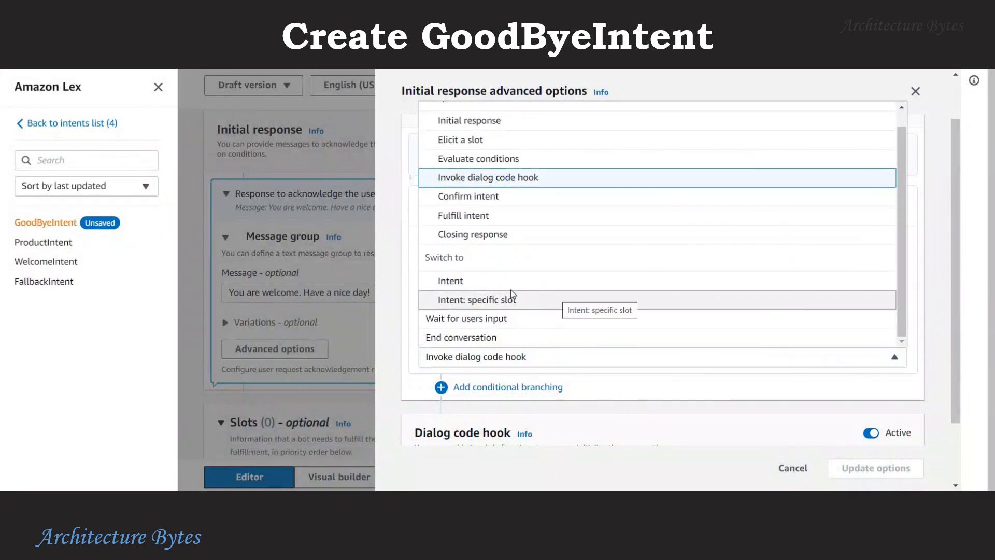
pyautogui.scroll(-1, 555, 295)
pyautogui.click(486, 274)
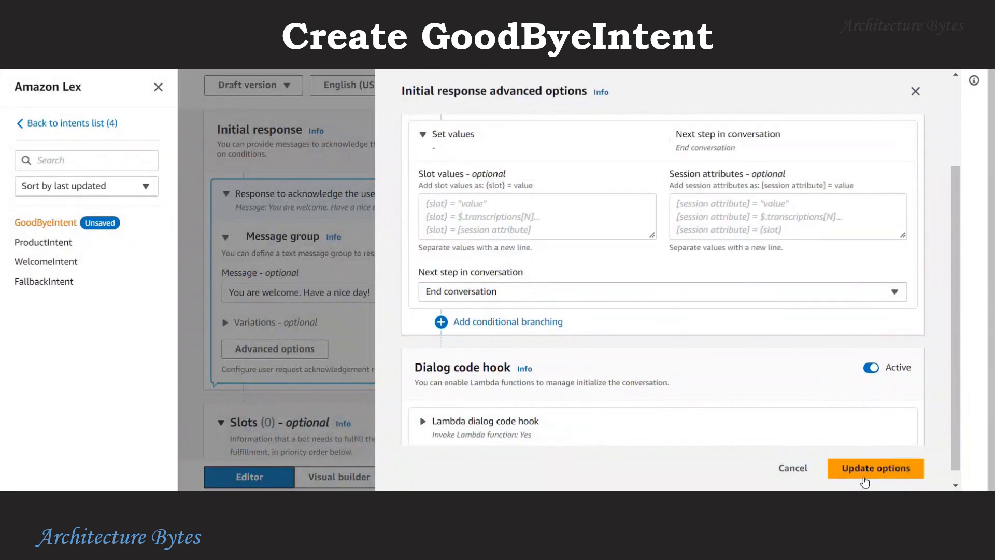
pyautogui.click(865, 472)
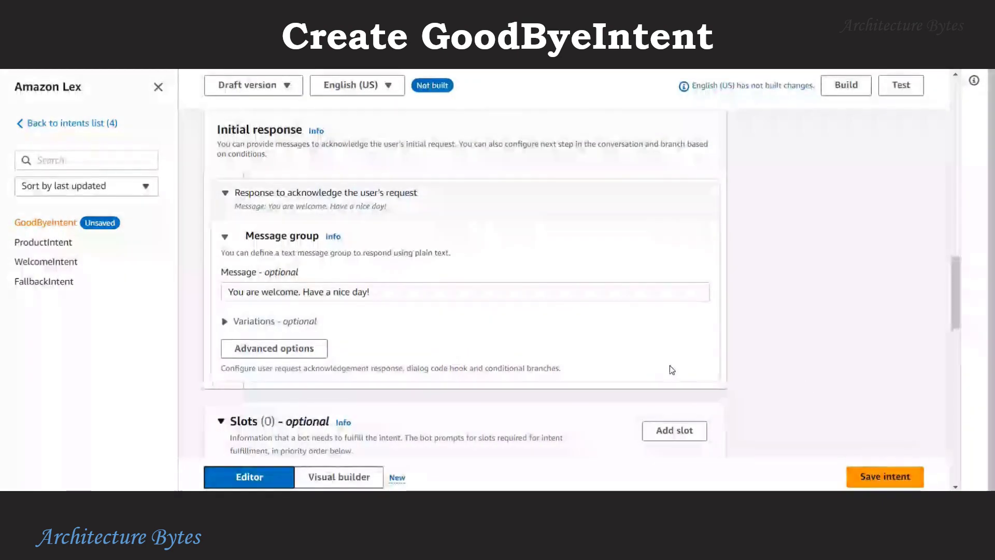
pyautogui.click(907, 476)
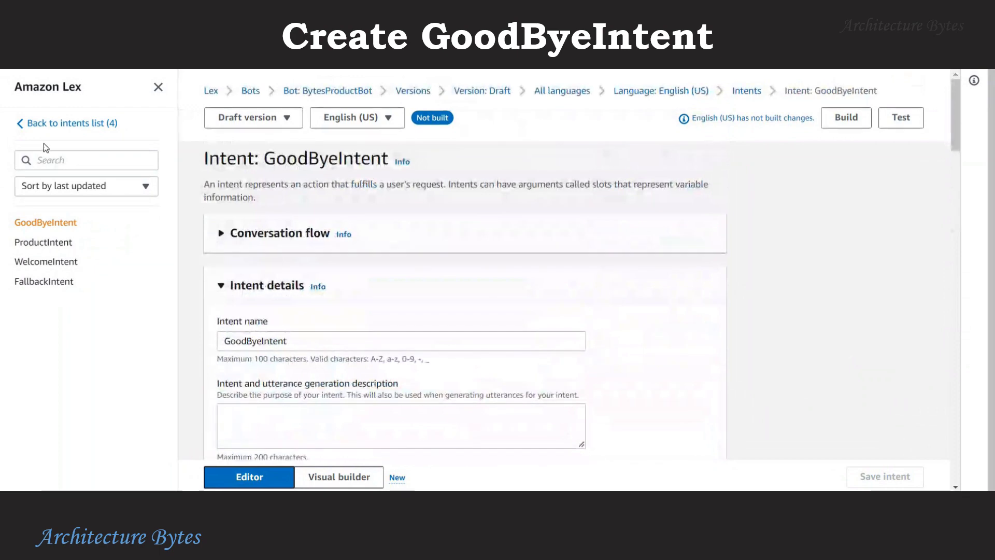
# Return to the intents list and build the English (US) bot language.
pyautogui.click(54, 124)
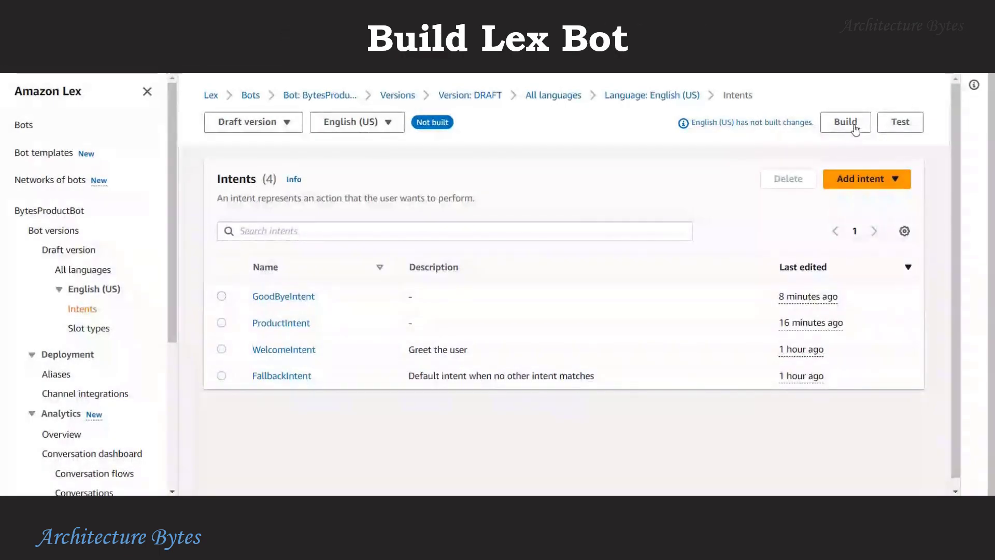
pyautogui.click(854, 126)
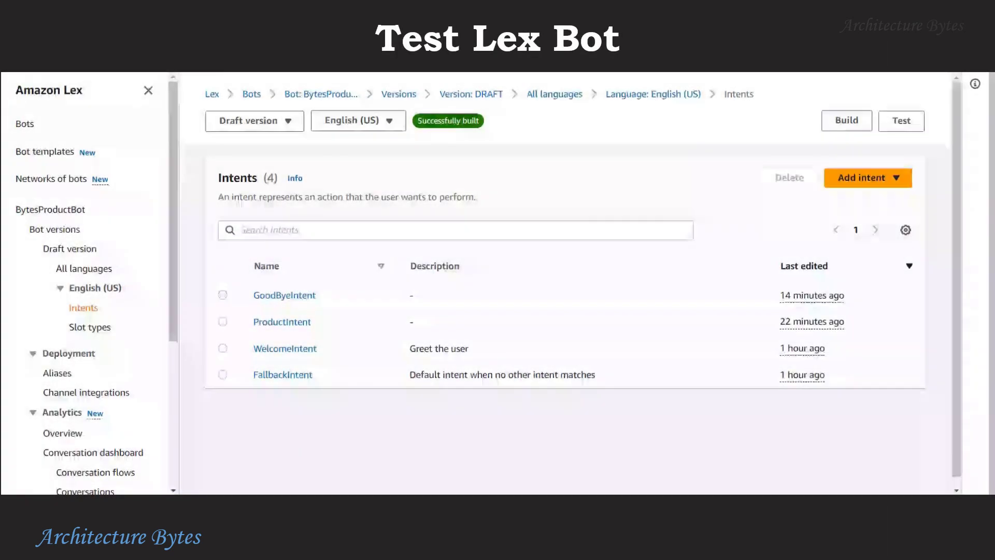
# In the draft test chat, send "Hi" and "What are the available products?".
pyautogui.click(900, 121)
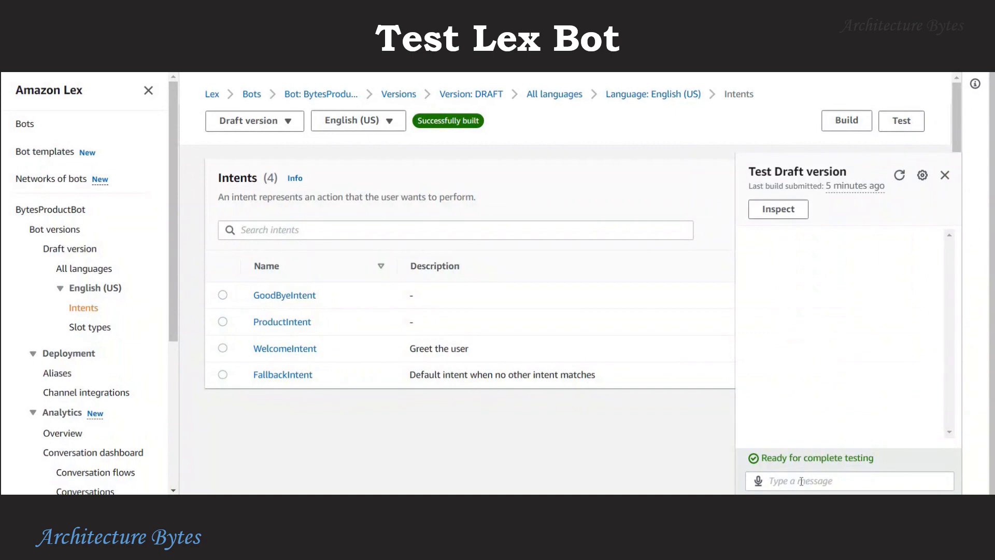
pyautogui.click(801, 482)
pyautogui.write('H')
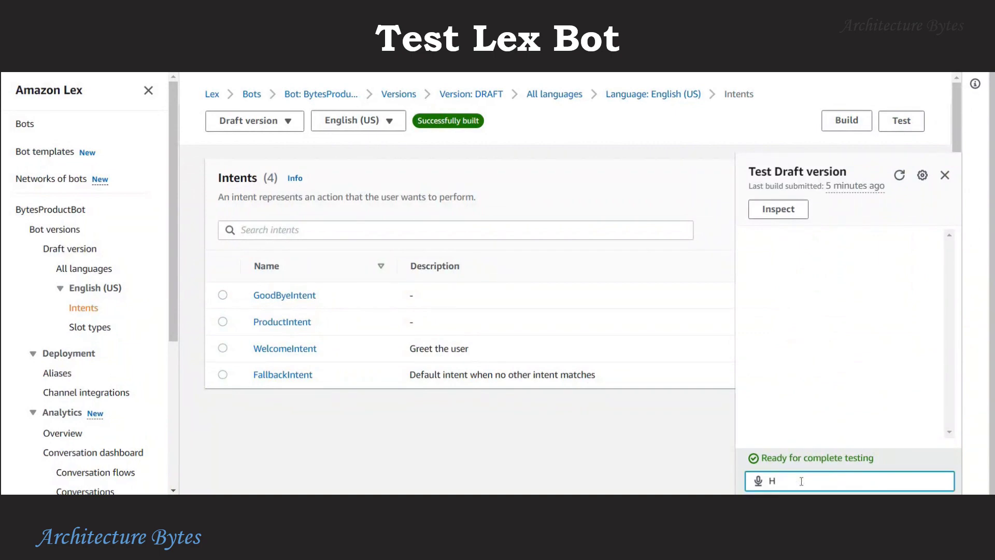
pyautogui.write('i')
pyautogui.press('Return')
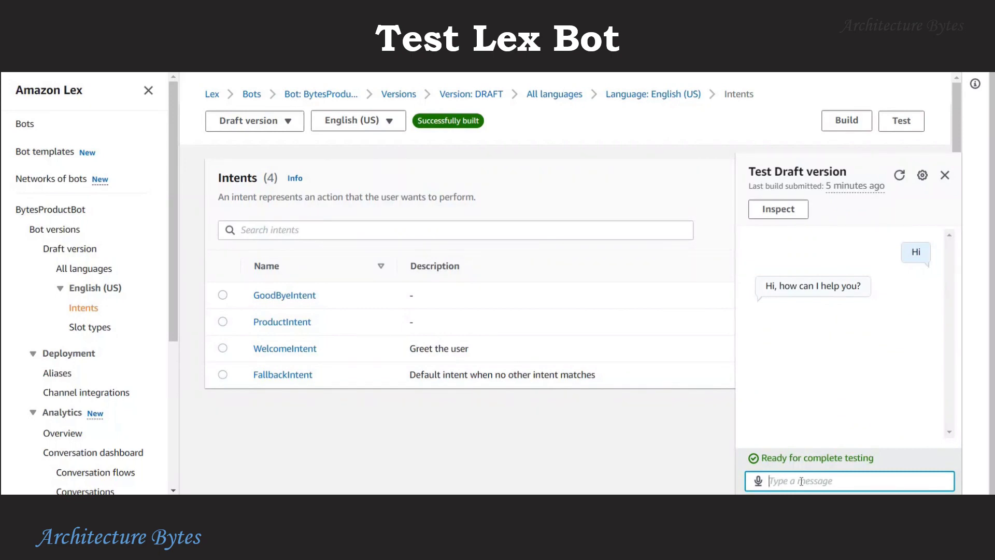
pyautogui.write('What are the available pro')
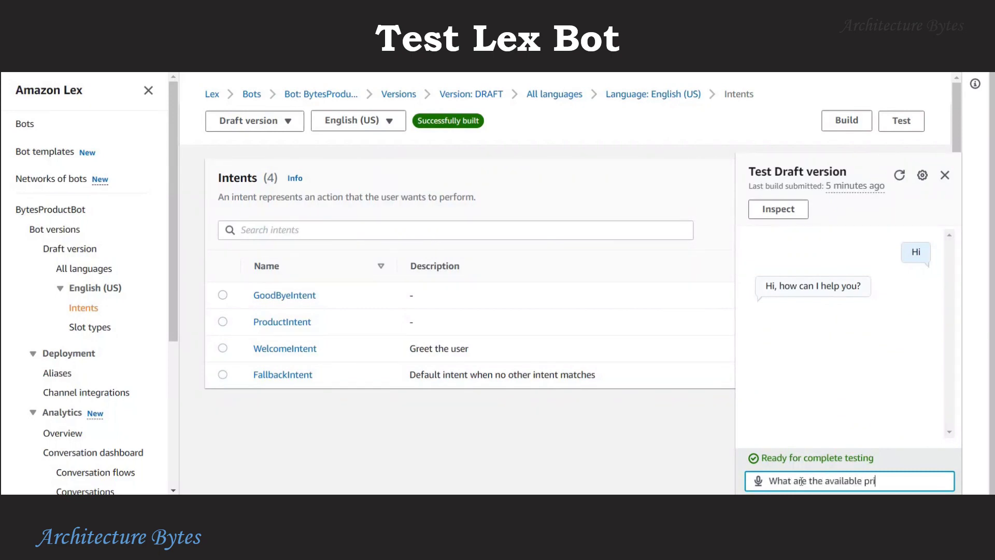
pyautogui.write('ducts?')
pyautogui.press('Return')
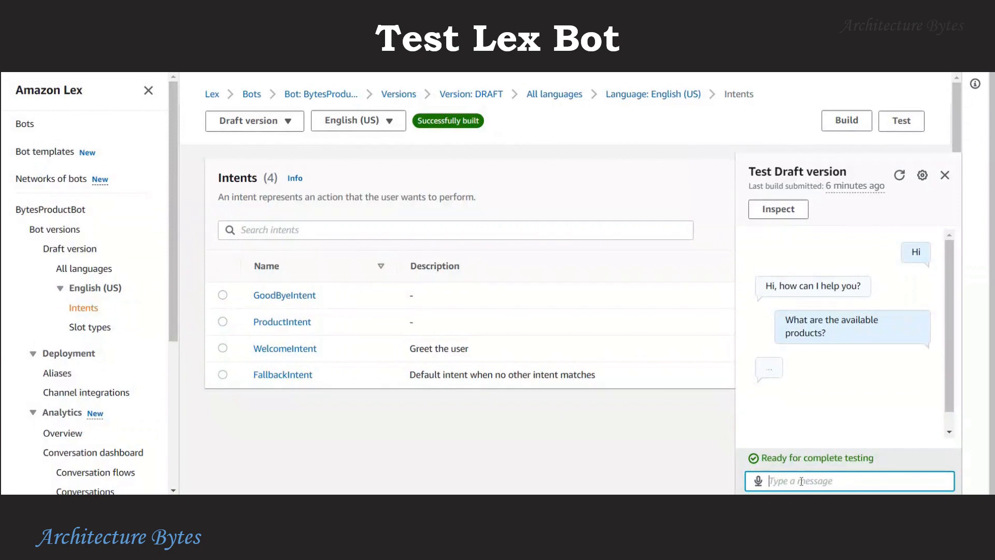
# Ask "Do you have a green backpack?", send "Thanks", and close the test panel.
pyautogui.write('D')
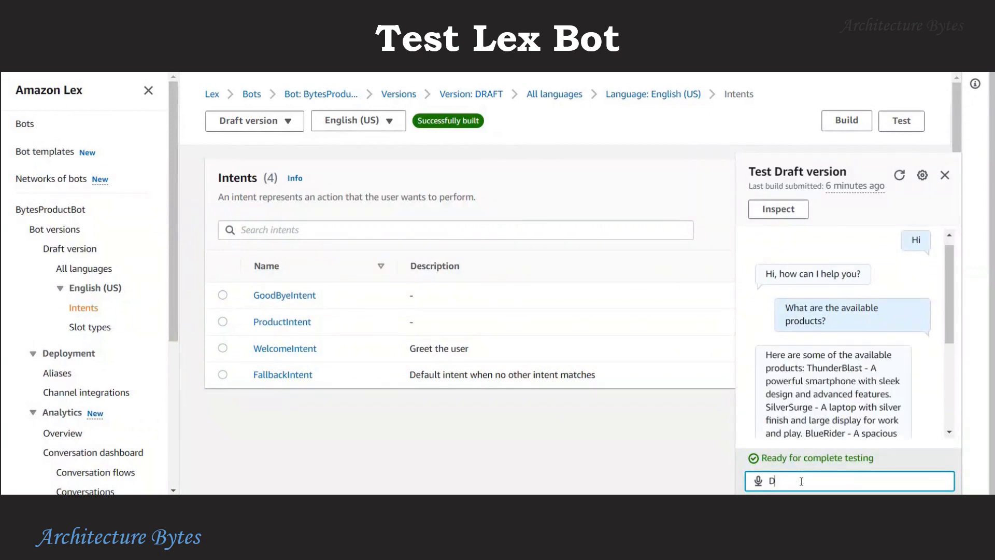
pyautogui.write('o you have a green backpack')
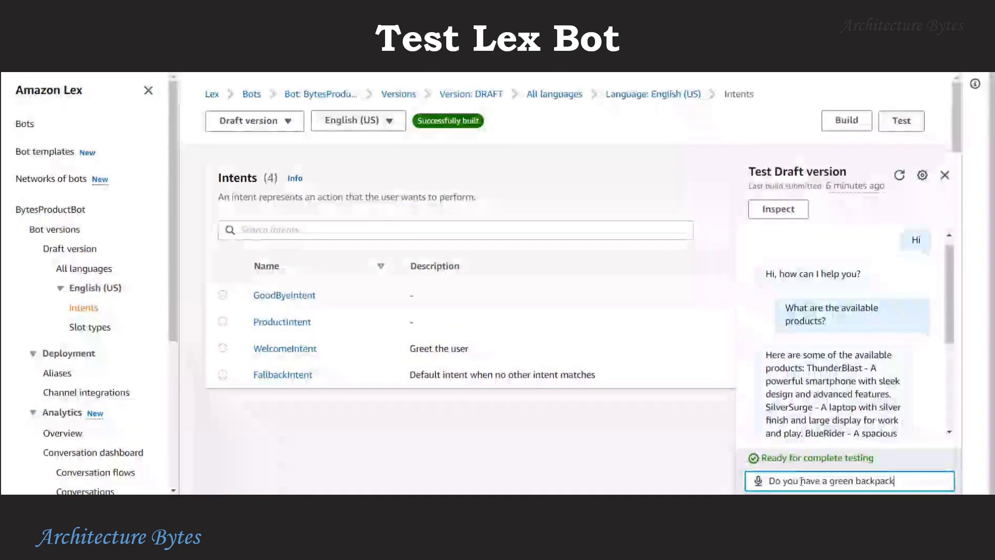
pyautogui.write('?')
pyautogui.press('Return')
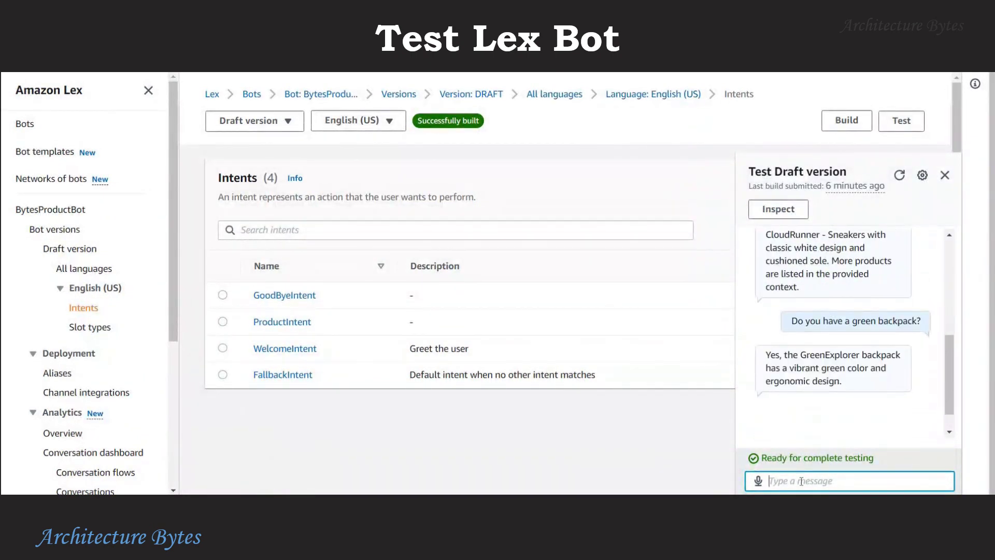
pyautogui.write('Thanks')
pyautogui.press('Return')
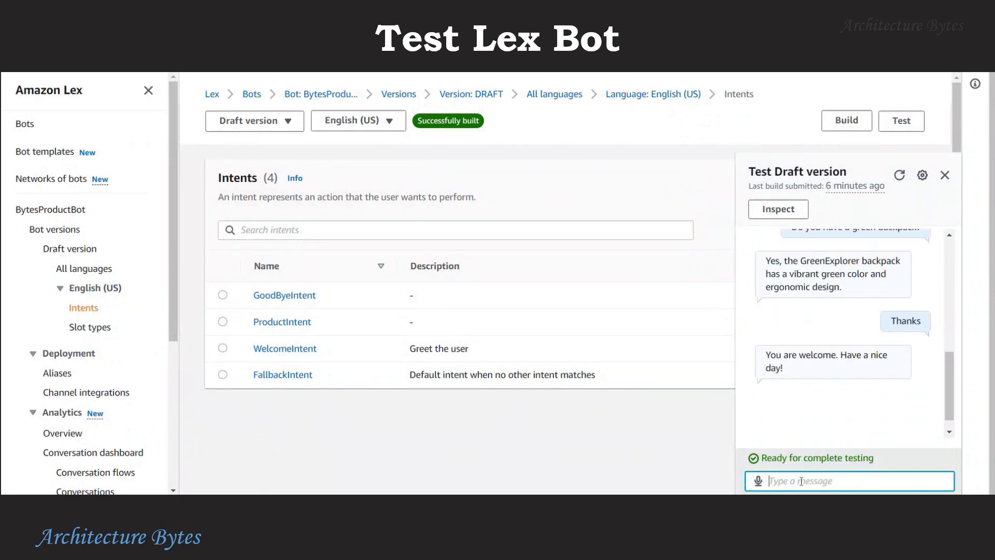
pyautogui.click(945, 175)
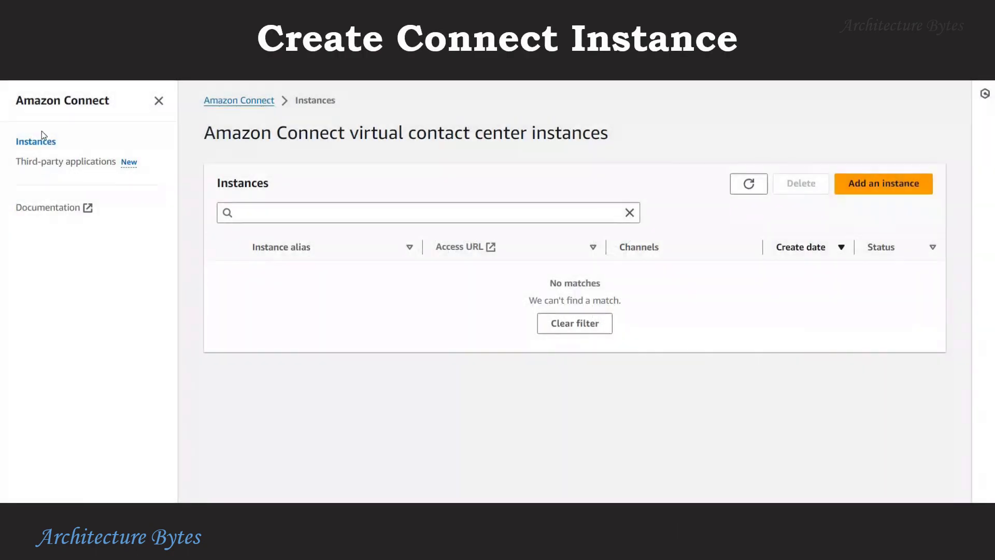
# Start a new Connect instance with the access URL alias bytes-products.
pyautogui.click(887, 179)
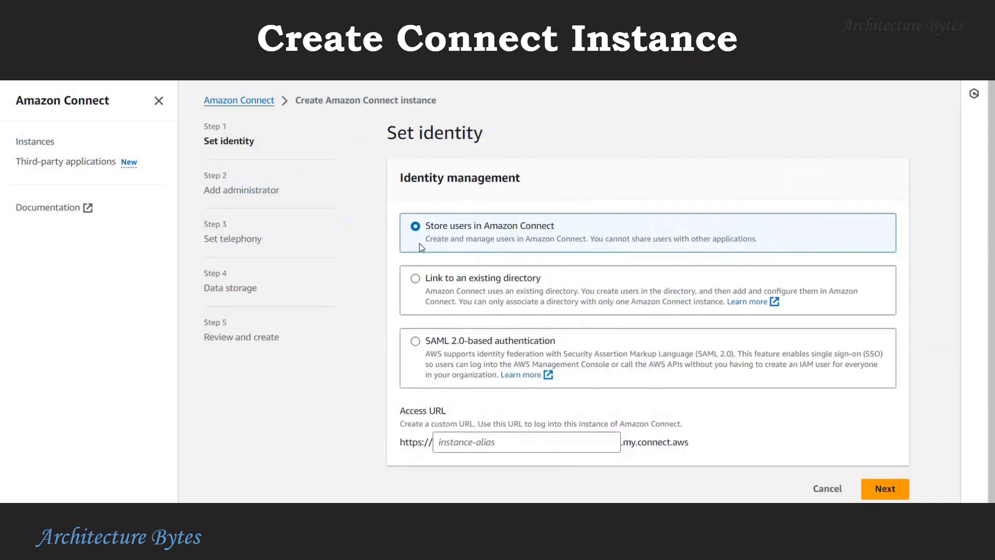
pyautogui.scroll(-1, 510, 457)
pyautogui.click(513, 441)
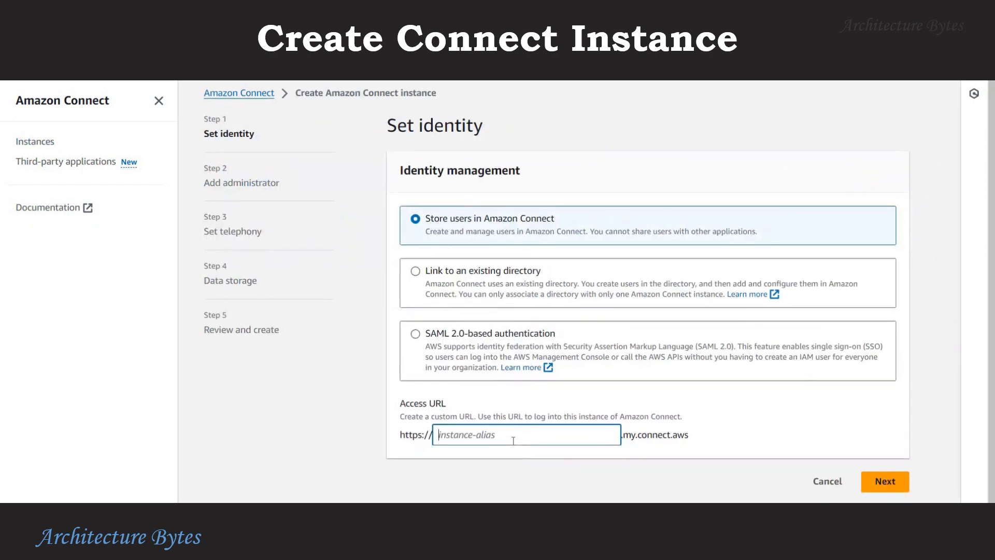
pyautogui.write('bytes-products')
pyautogui.click(884, 482)
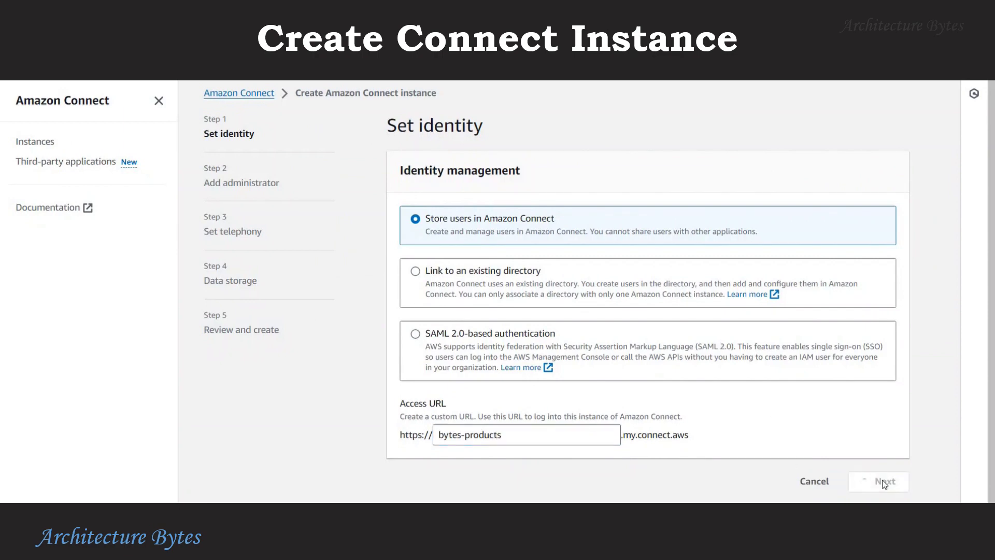
# Fill in the administrator's first and last name, username, password, password confirmation and e-mail address.
pyautogui.scroll(-3, 777, 397)
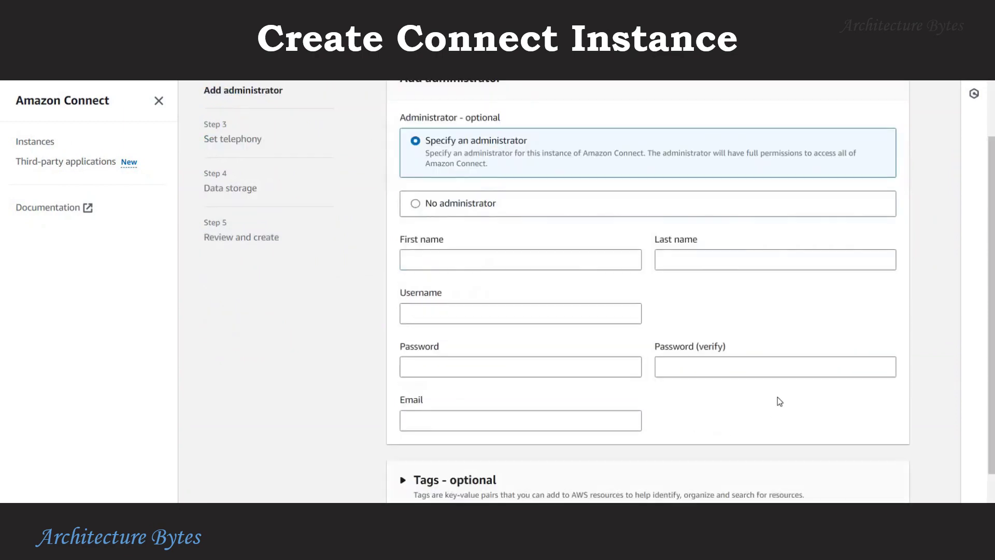
pyautogui.click(448, 223)
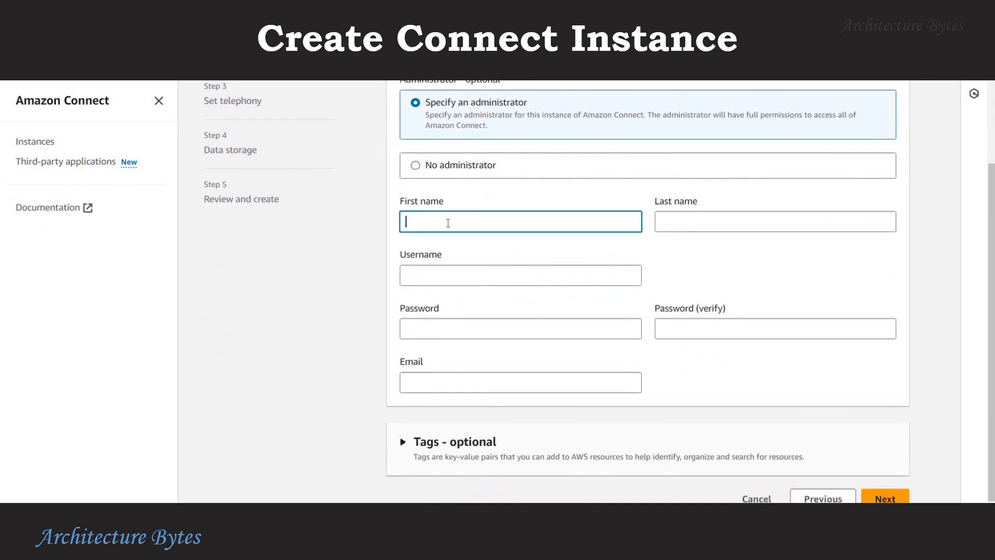
pyautogui.write('joe')
pyautogui.press('Tab')
pyautogui.write('b')
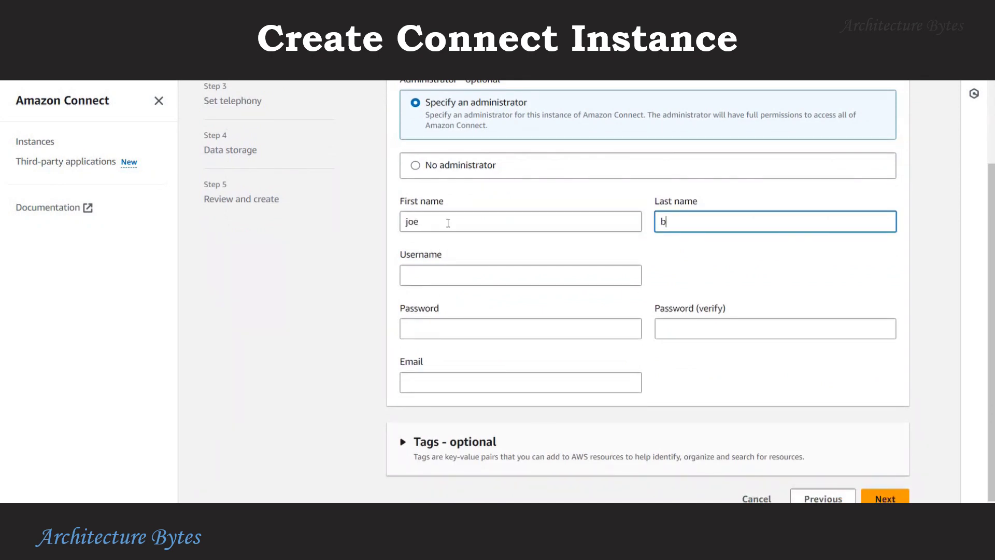
pyautogui.press('Tab')
pyautogui.write('admin')
pyautogui.press('Tab')
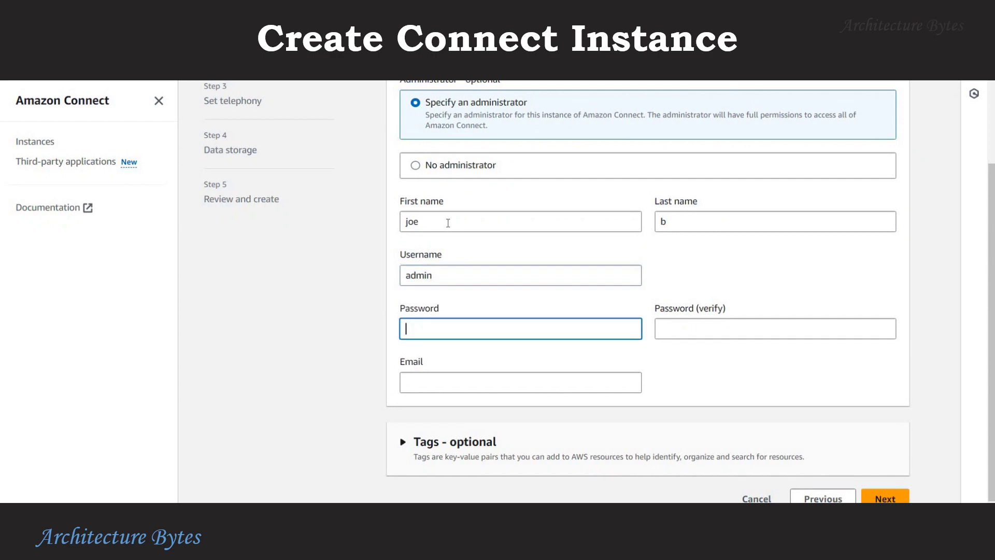
pyautogui.write('•••••••••')
pyautogui.press('Tab')
pyautogui.write('•')
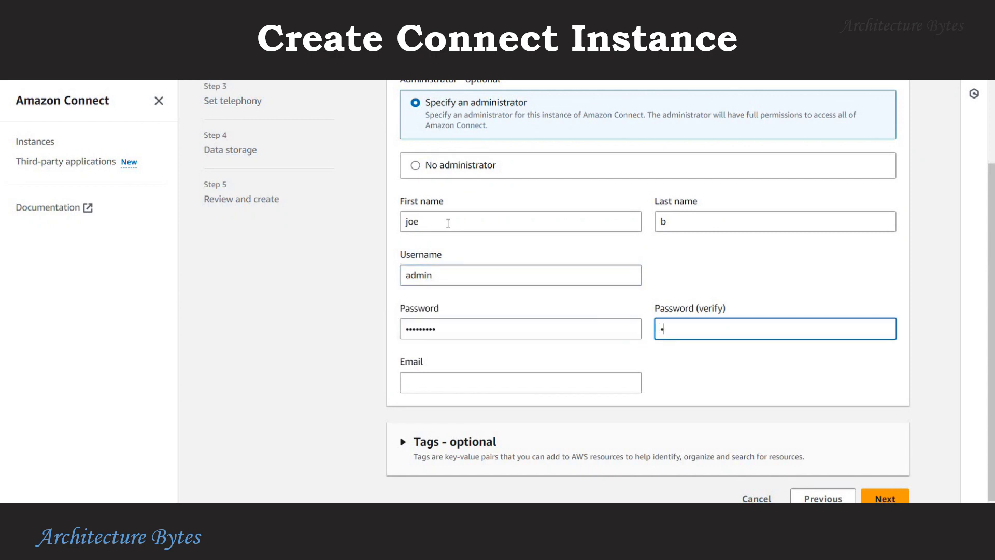
pyautogui.write('••••')
pyautogui.press('Tab')
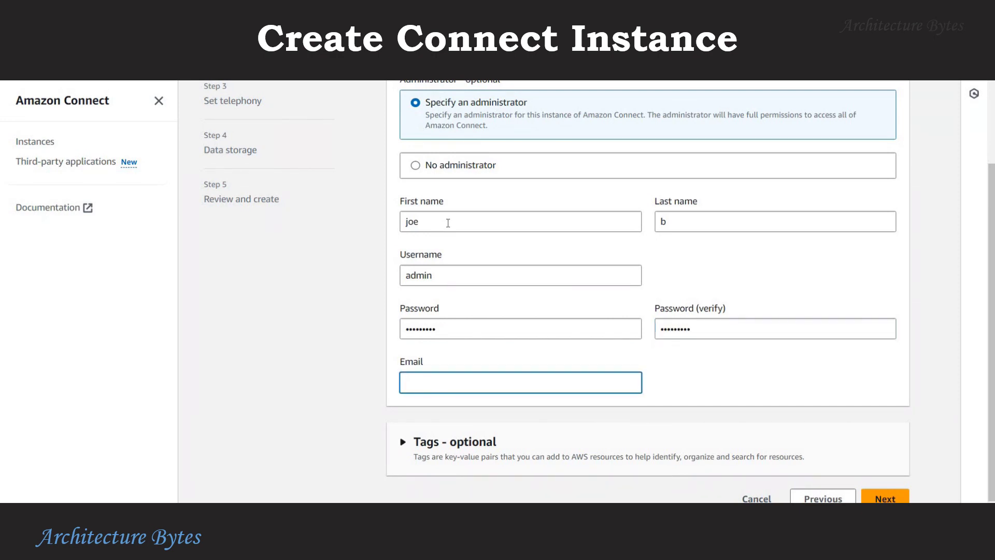
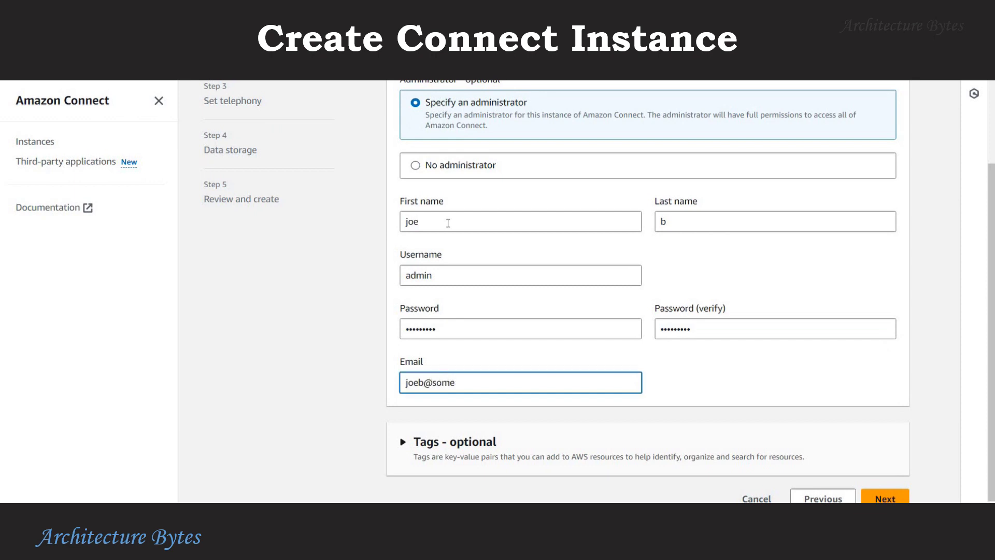
# Keep incoming and outgoing calls and default data storage, then create the instance.
pyautogui.scroll(-1, 826, 471)
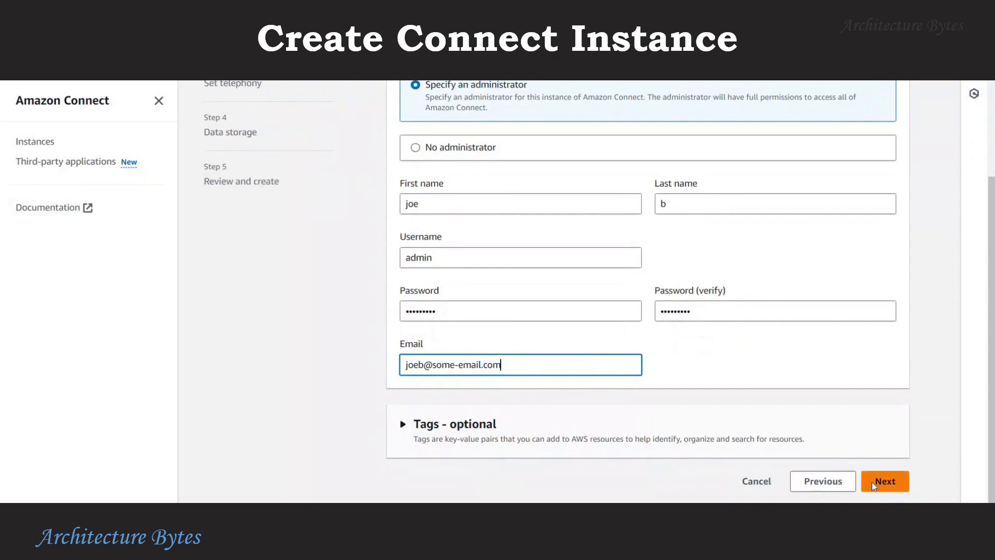
pyautogui.click(876, 482)
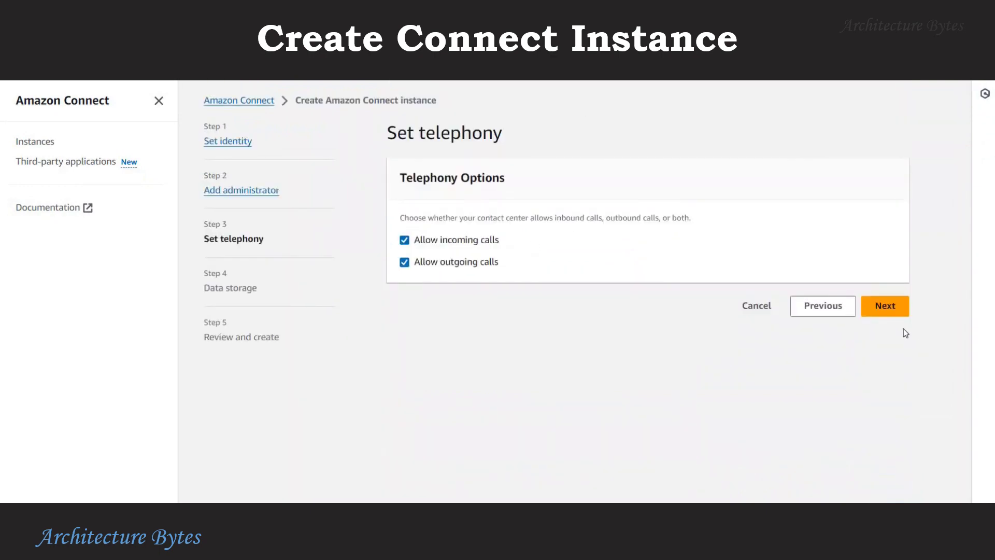
pyautogui.click(883, 311)
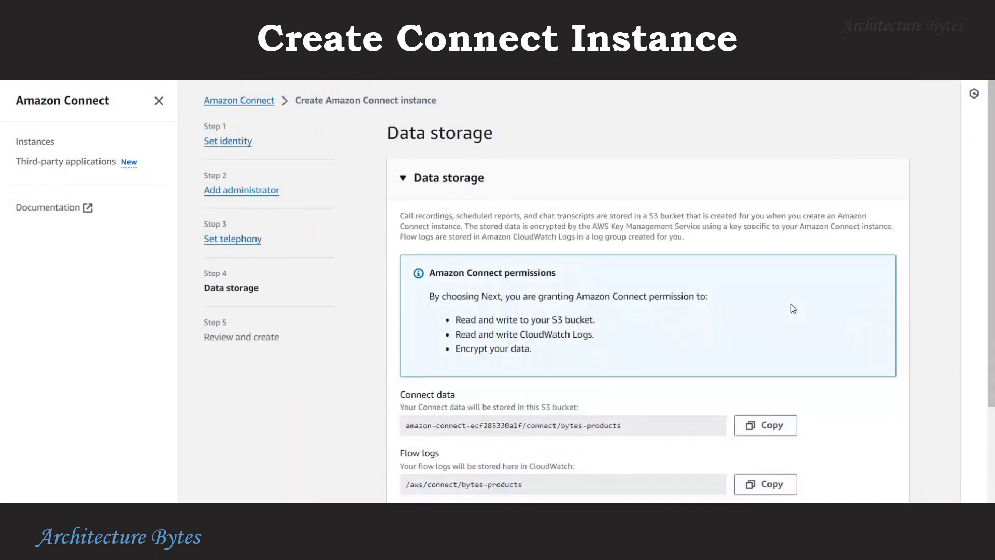
pyautogui.scroll(-3, 791, 306)
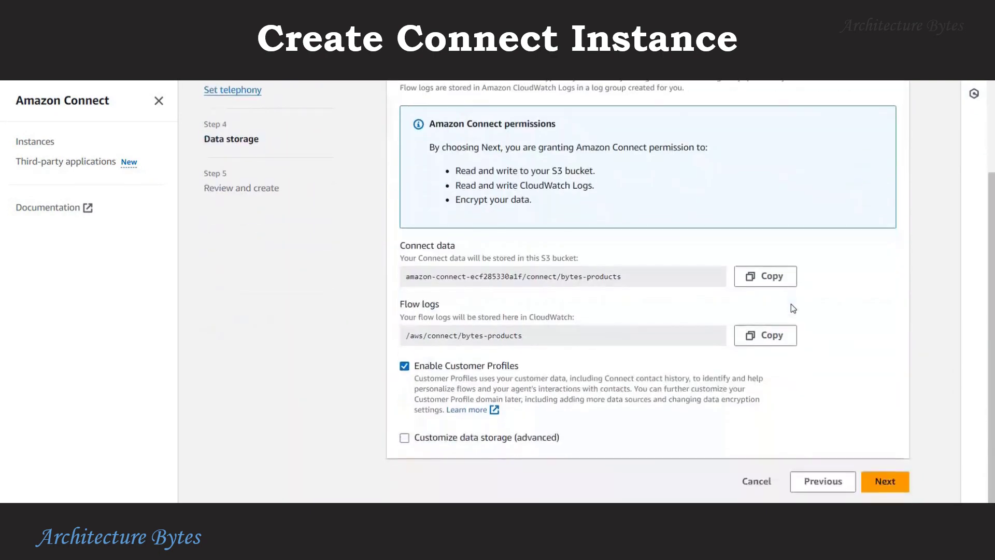
pyautogui.click(899, 481)
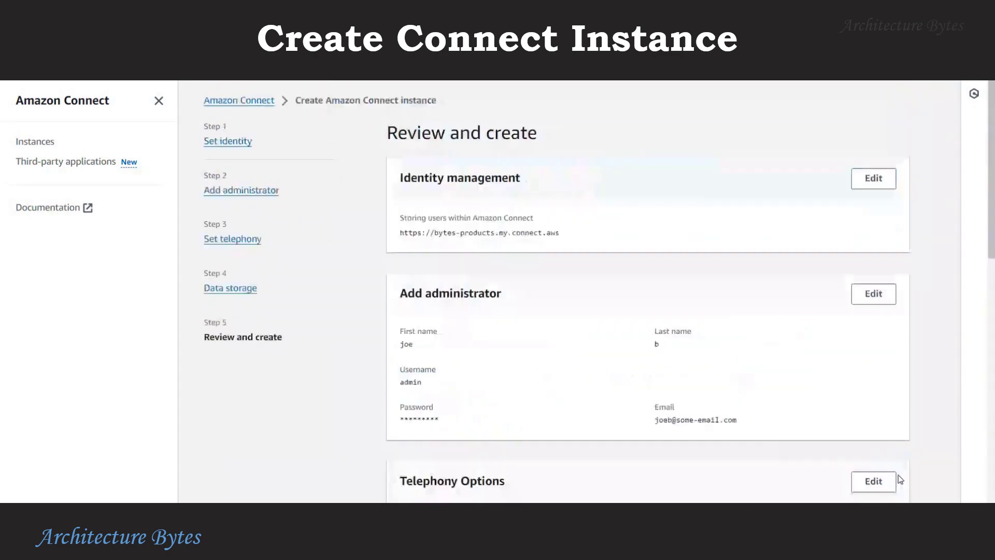
pyautogui.scroll(-12, 807, 341)
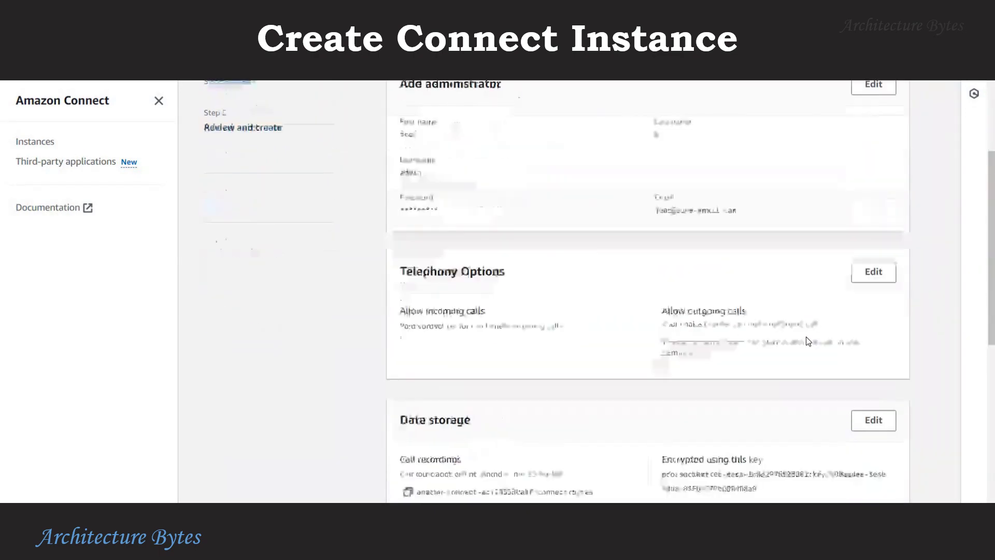
pyautogui.scroll(-1, 807, 341)
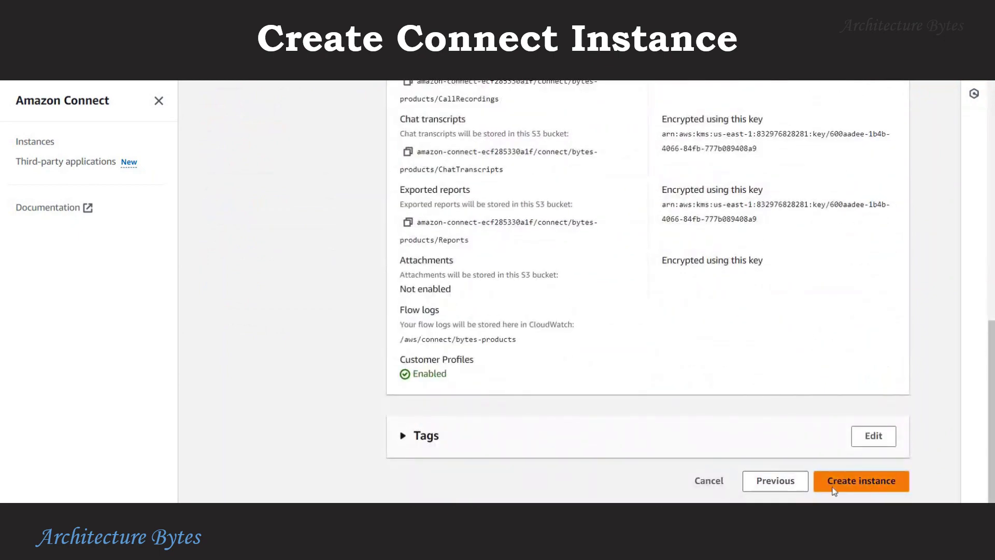
pyautogui.click(860, 480)
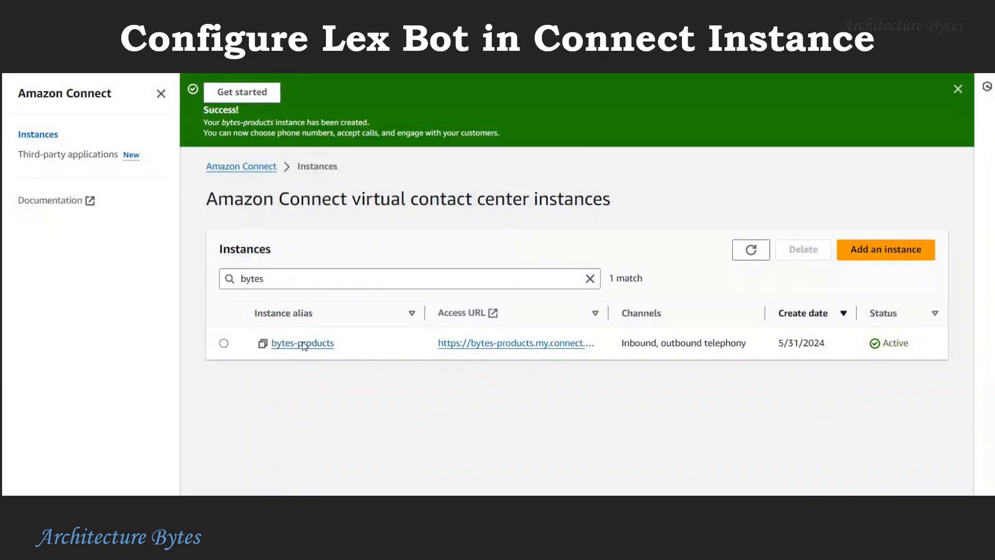
# Open the bytes-products instance's account overview from the Instances list.
pyautogui.click(305, 344)
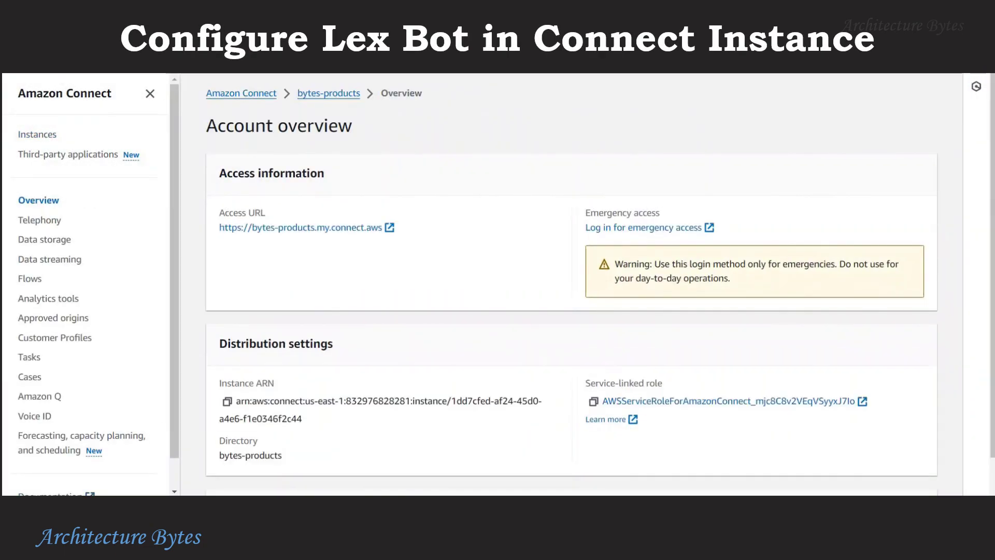
# In the instance's Flows settings, add Lex bot BytesProductBot with alias TestBotAlias.
pyautogui.click(36, 279)
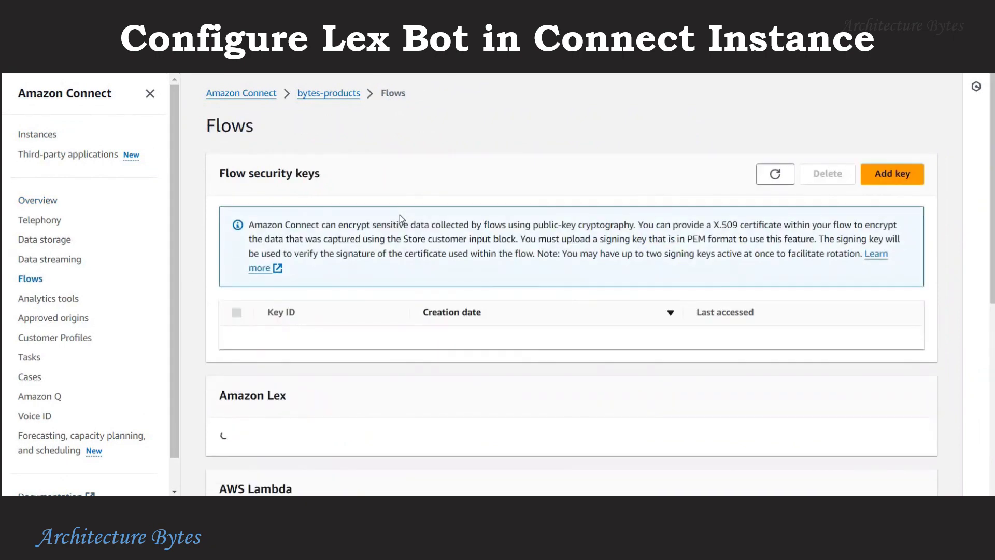
pyautogui.scroll(-2, 399, 214)
pyautogui.scroll(-2, 400, 215)
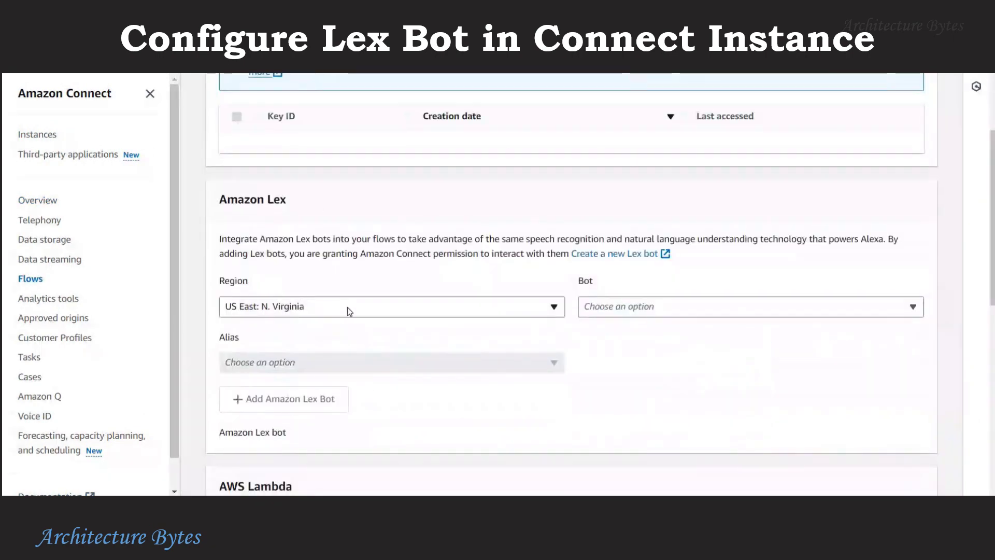
pyautogui.click(705, 308)
pyautogui.click(666, 326)
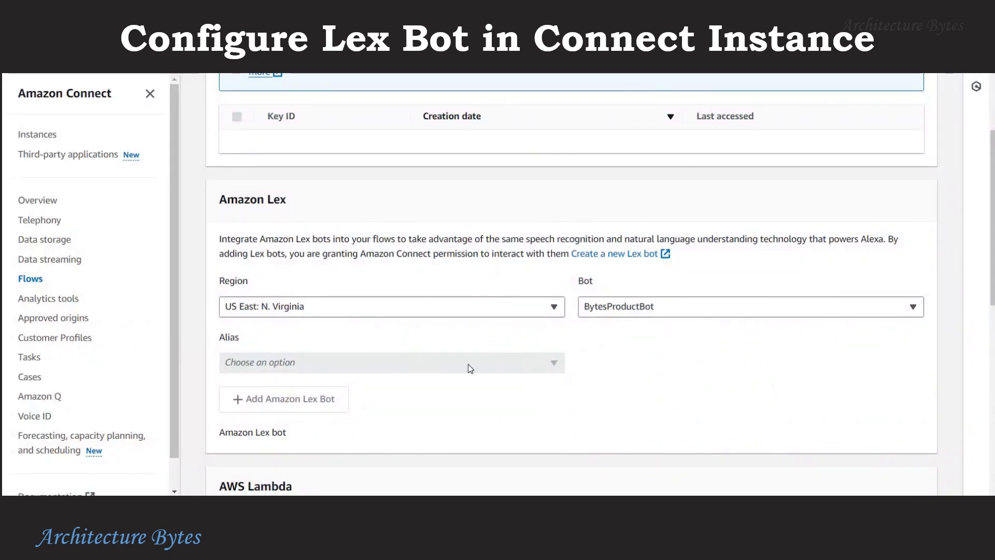
pyautogui.click(421, 366)
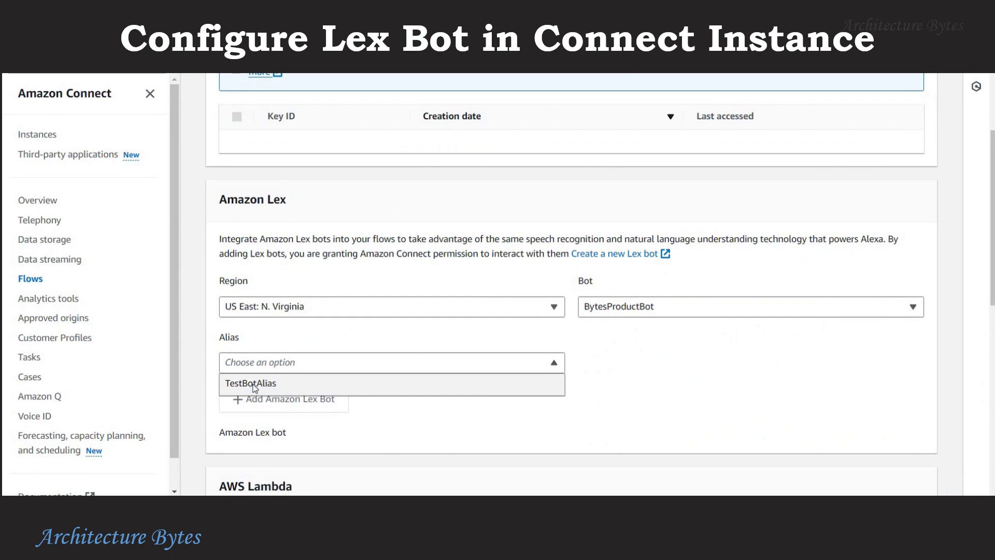
pyautogui.click(253, 384)
pyautogui.scroll(-1, 704, 410)
pyautogui.click(328, 333)
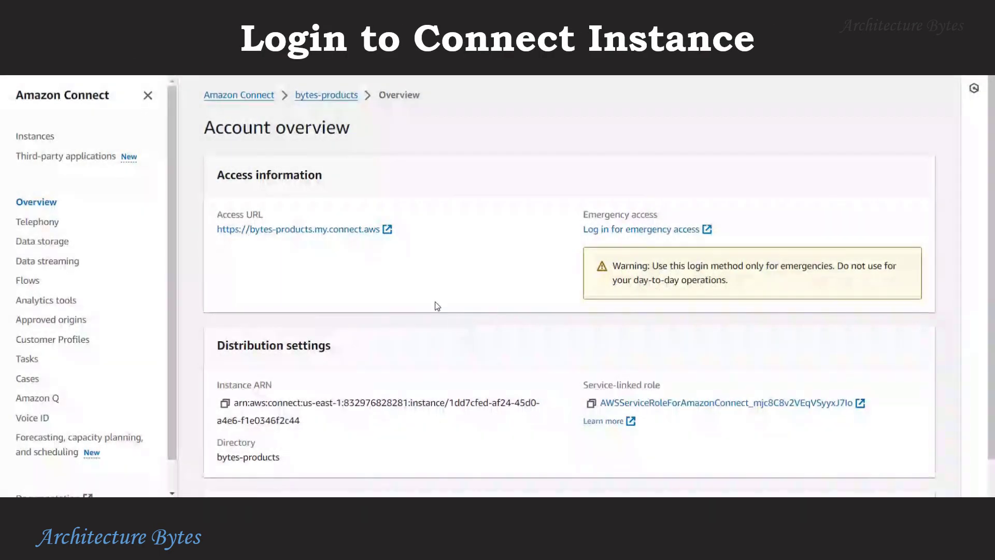
# Sign in to the bytes-products instance as the administrator and dismiss the What's new banner.
pyautogui.click(341, 233)
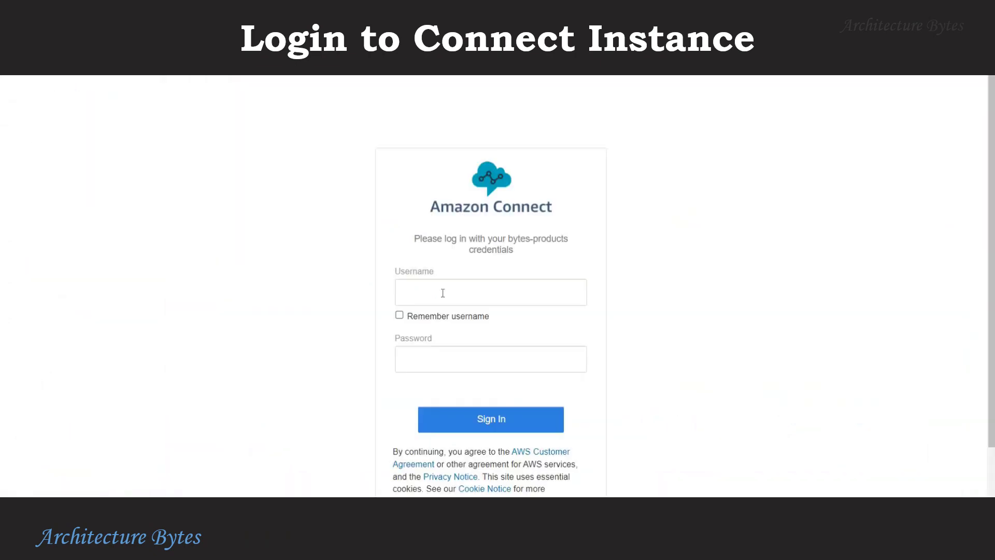
pyautogui.click(455, 292)
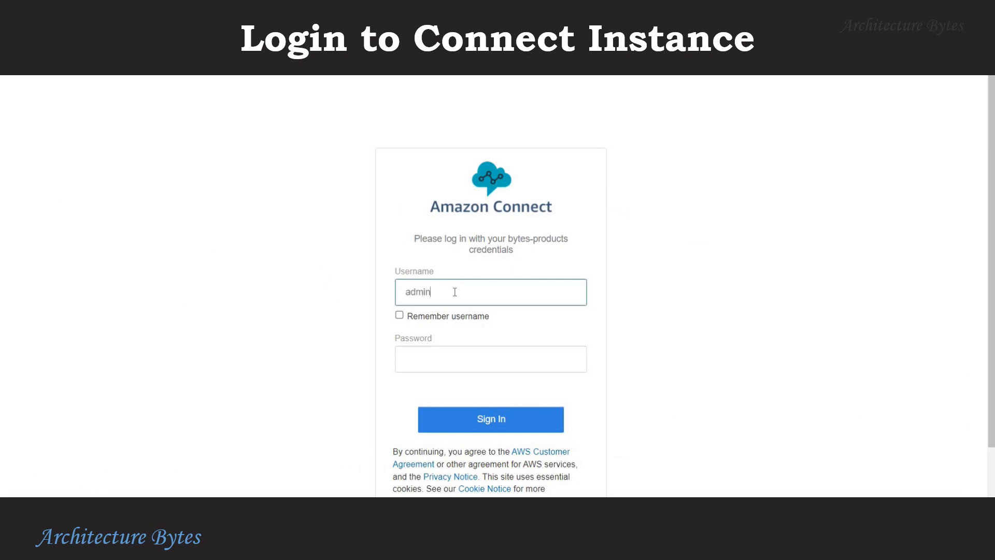
pyautogui.click(491, 358)
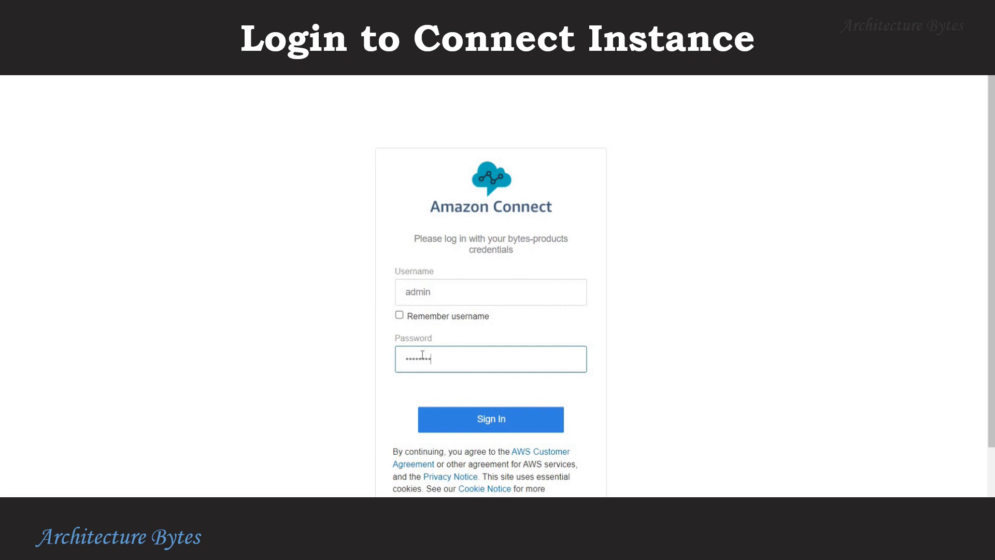
pyautogui.click(484, 428)
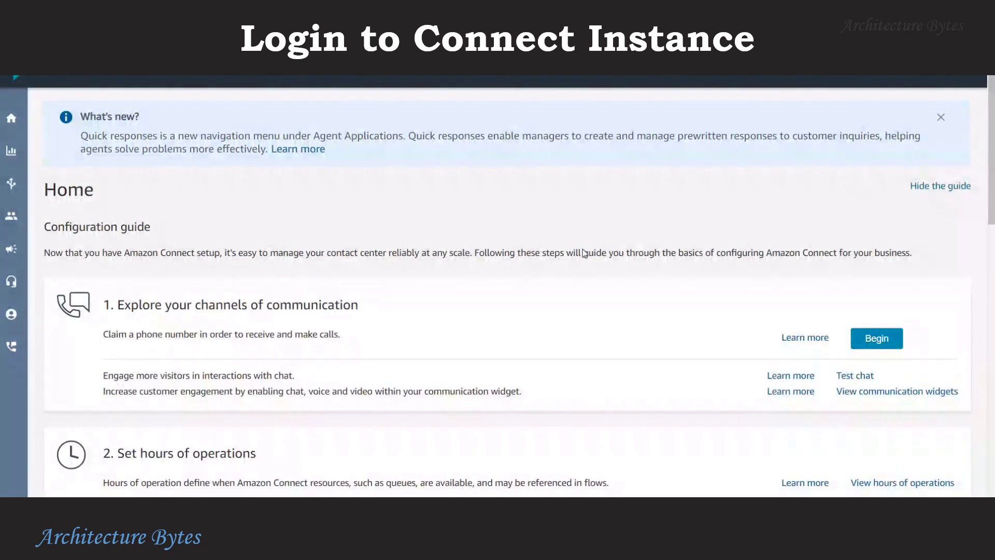
pyautogui.click(940, 117)
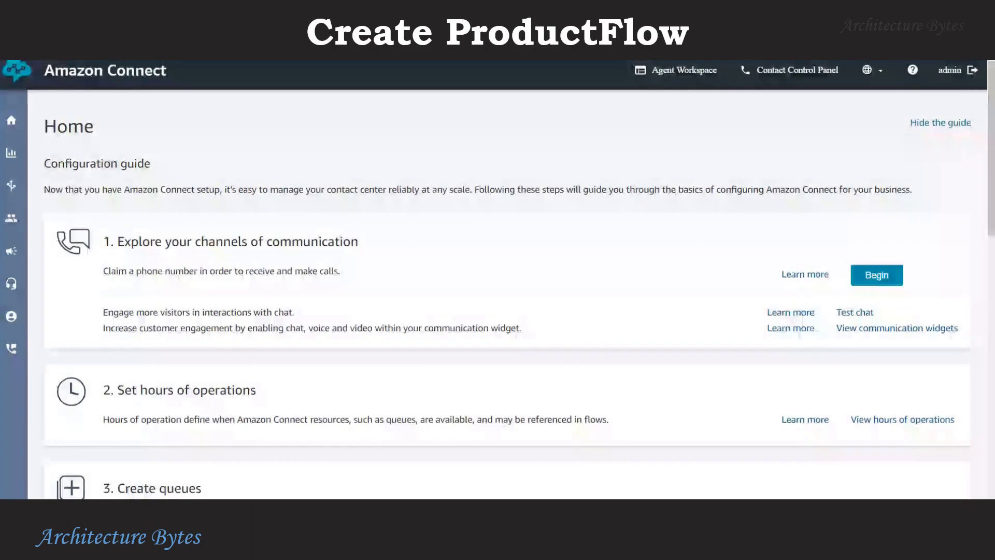
# Create a new contact flow titled ProductFlow and expand the Interact blocks.
pyautogui.moveTo(13, 189)
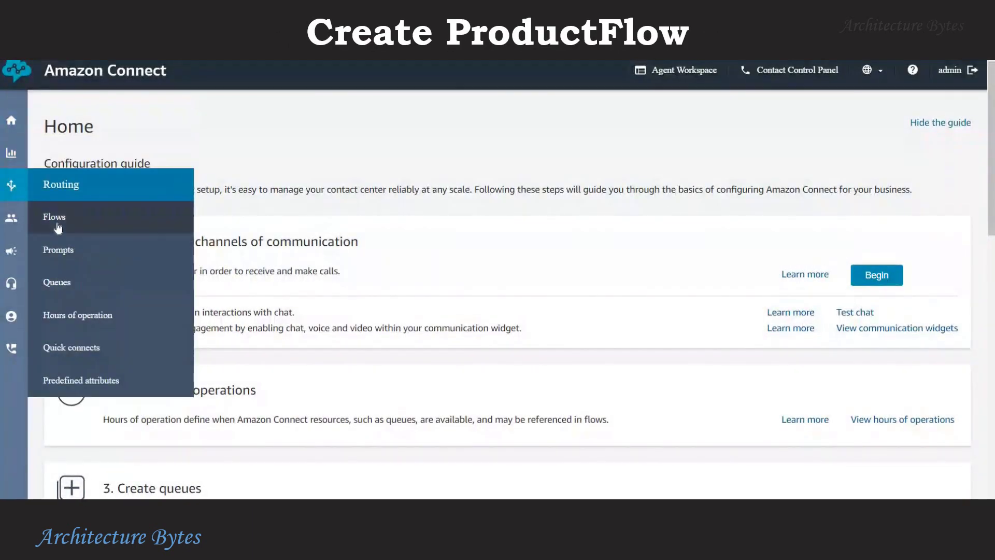
pyautogui.click(56, 218)
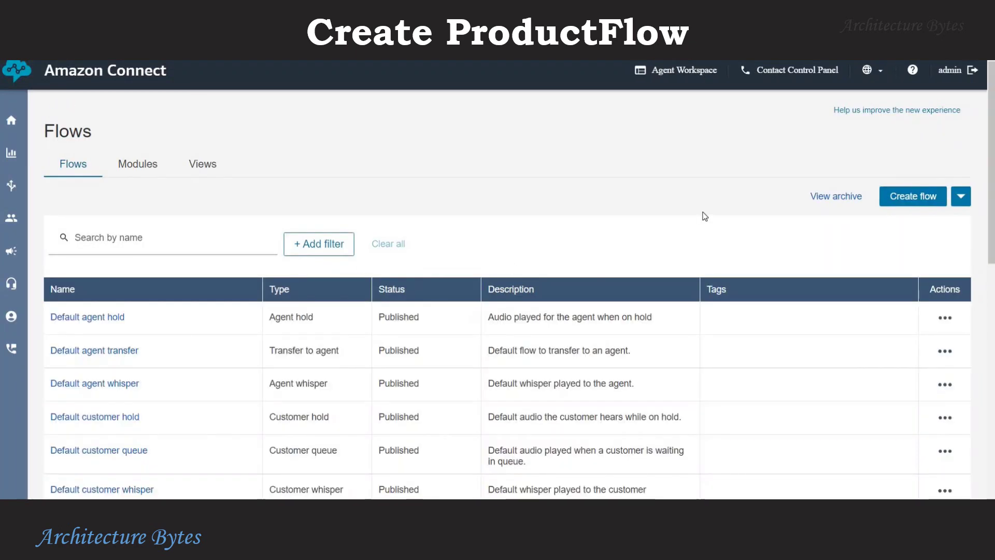
pyautogui.click(906, 203)
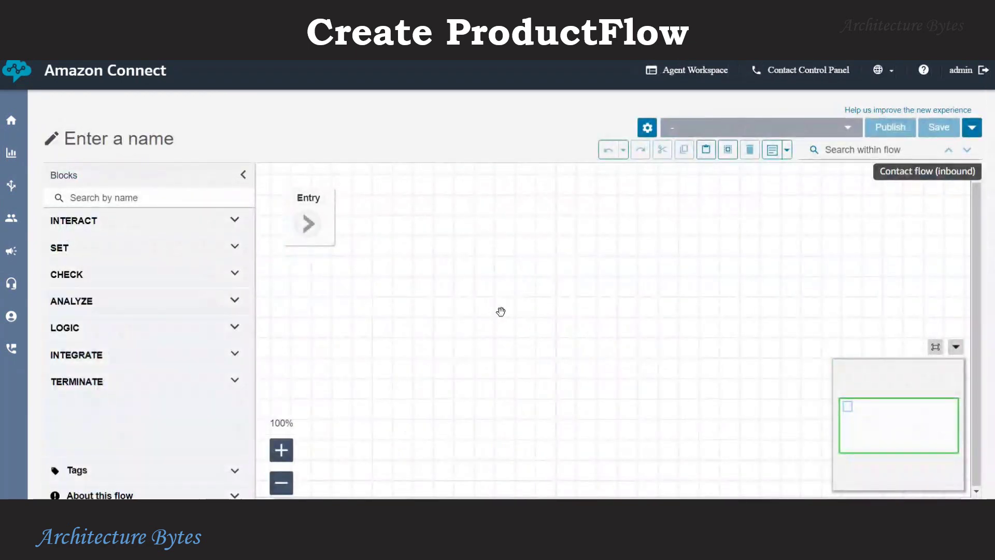
pyautogui.click(131, 139)
pyautogui.write('P')
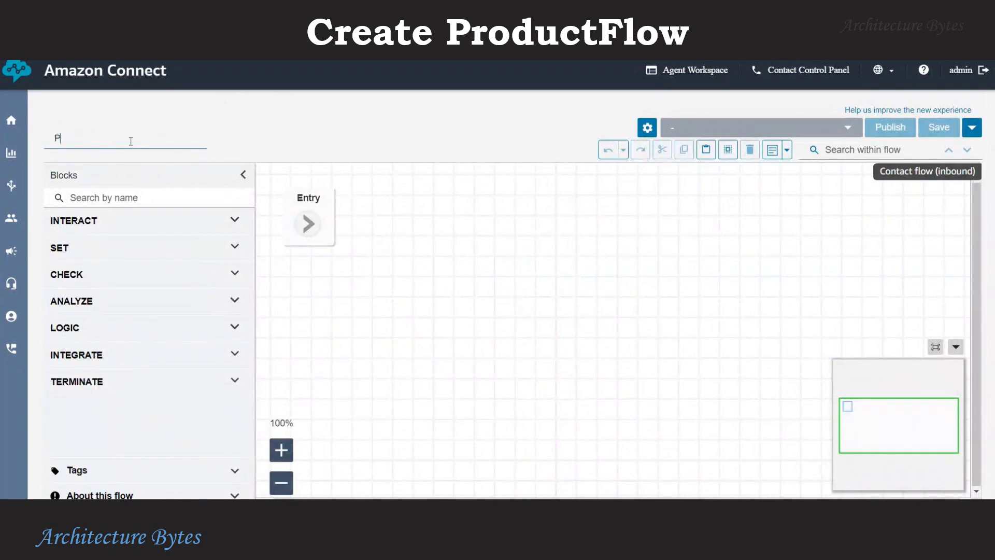
pyautogui.write('roductFlow')
pyautogui.click(127, 223)
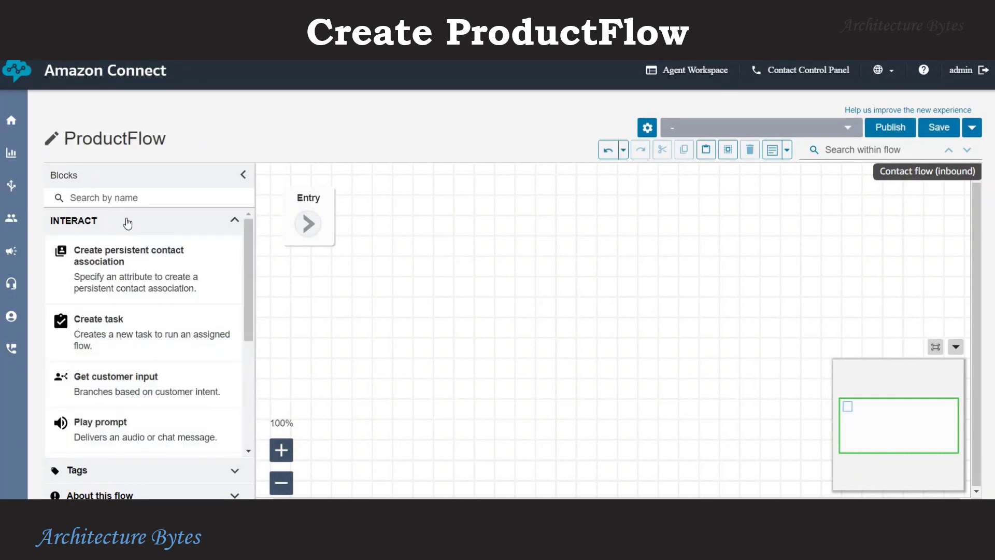
# Link Entry to a Play prompt block speaking 'Welcome to Bytes Commerce Company' via text-to-speech.
pyautogui.moveTo(100, 421); pyautogui.dragTo(459, 207)
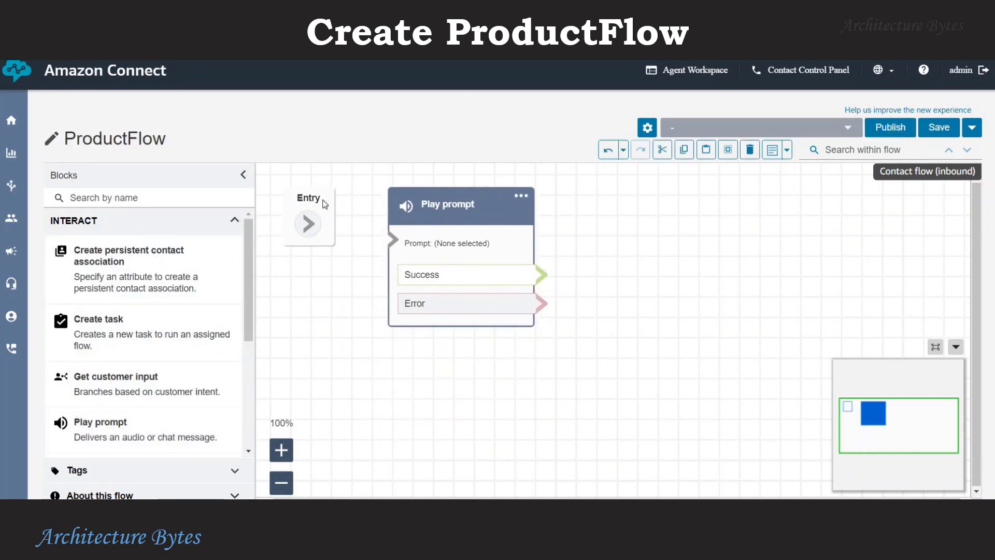
pyautogui.moveTo(312, 223); pyautogui.dragTo(394, 239)
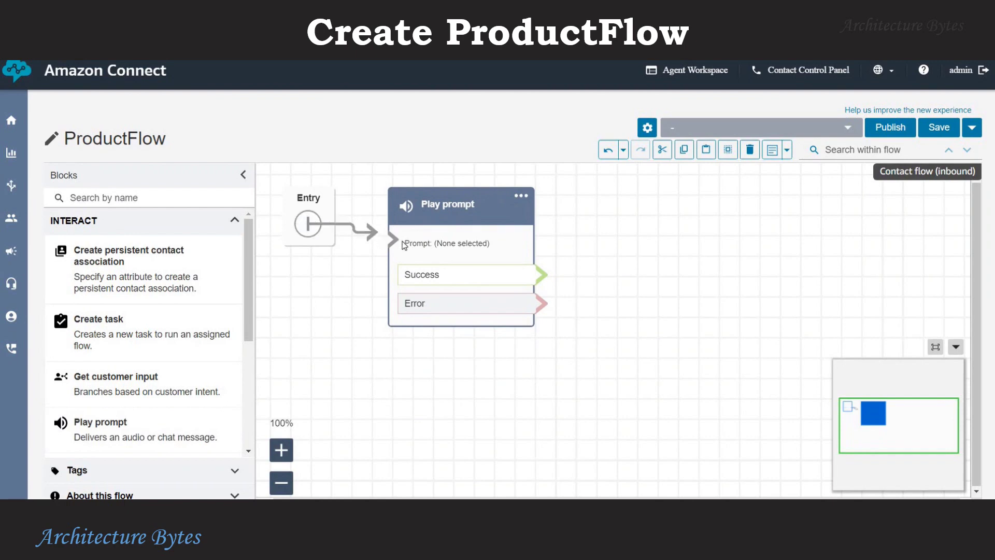
pyautogui.click(523, 199)
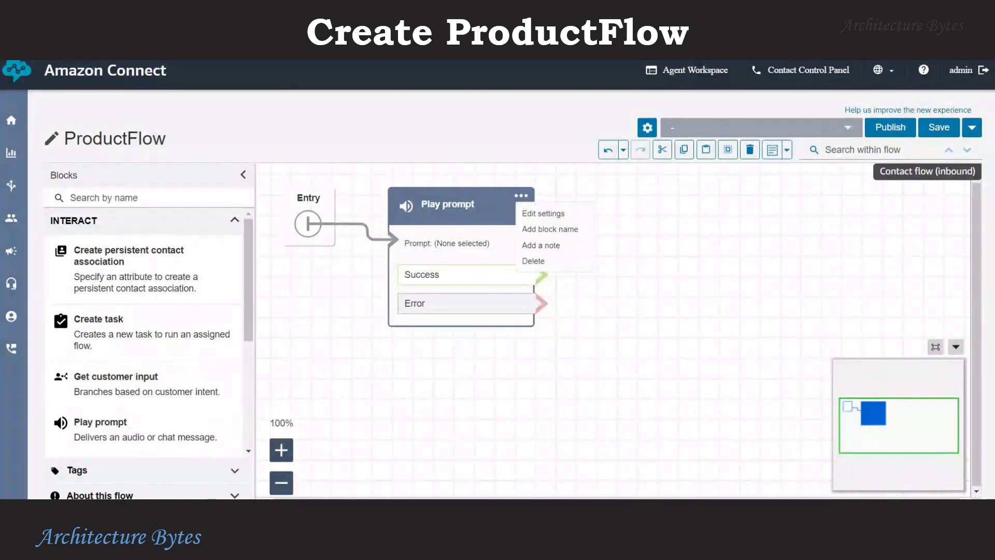
pyautogui.click(545, 213)
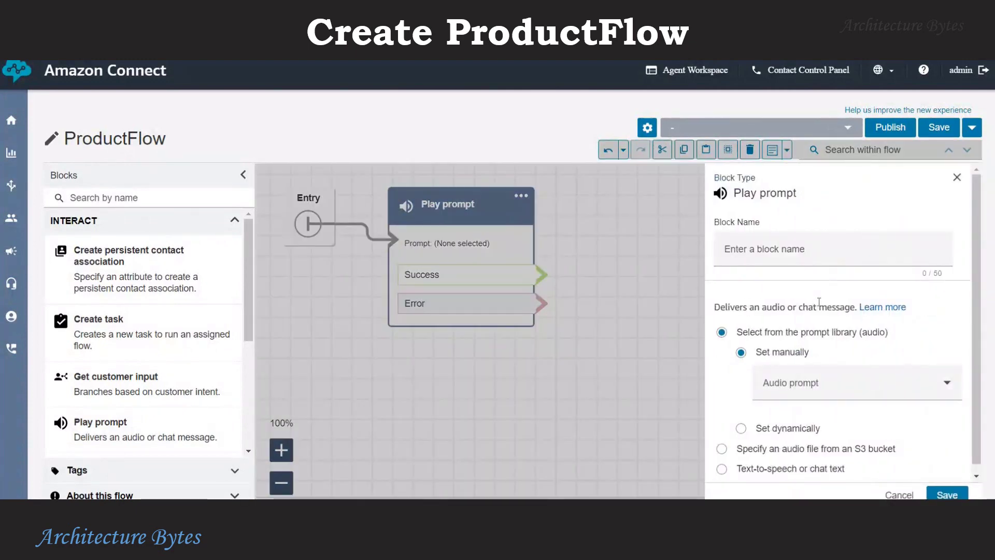
pyautogui.scroll(-1, 798, 383)
pyautogui.click(784, 460)
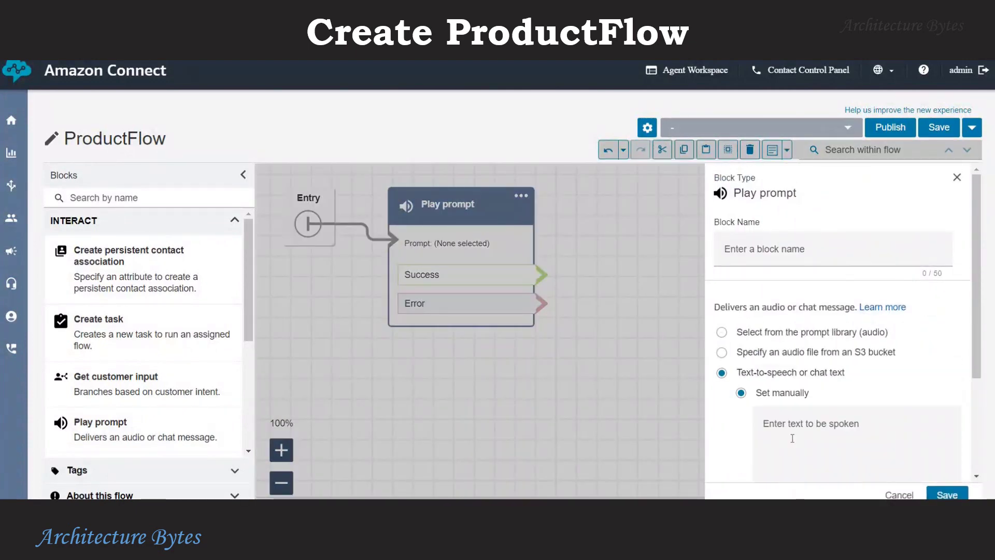
pyautogui.scroll(-1, 801, 386)
pyautogui.click(801, 383)
pyautogui.write('Wel')
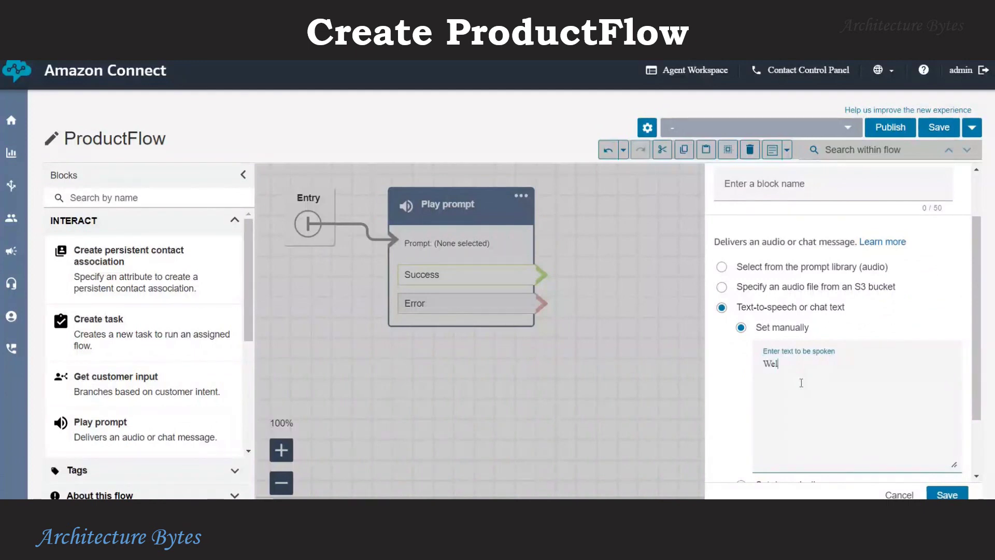
pyautogui.write('come to Bytes Commerc')
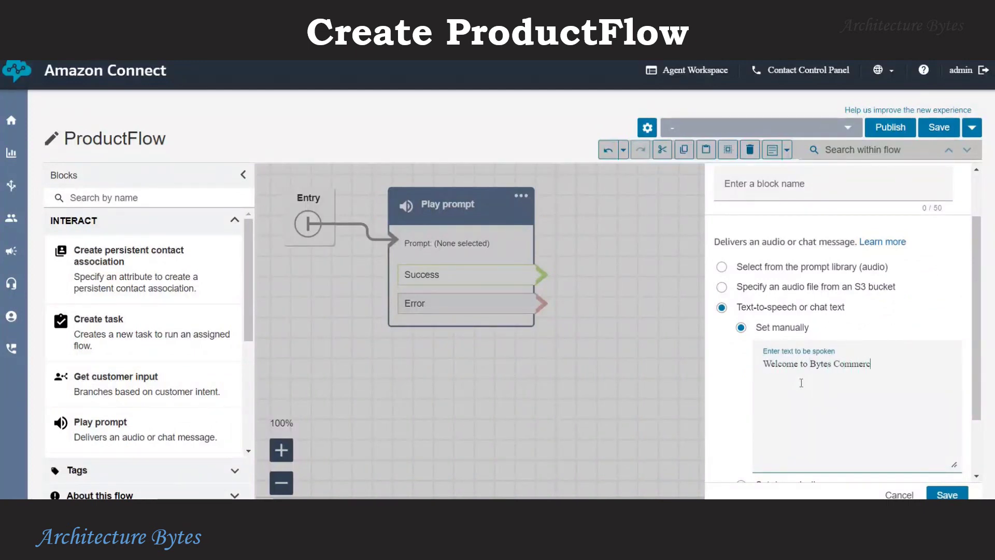
pyautogui.write('e Company')
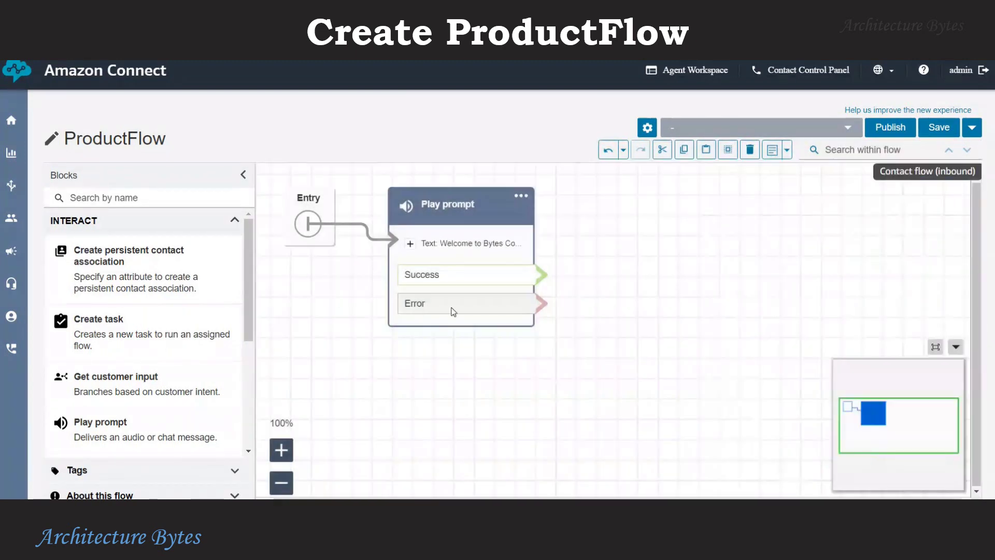
pyautogui.click(947, 494)
# Route the prompt's Success and Error to a Get customer input block saying 'Hi I am here to help you with Products'.
pyautogui.moveTo(97, 389); pyautogui.dragTo(657, 194)
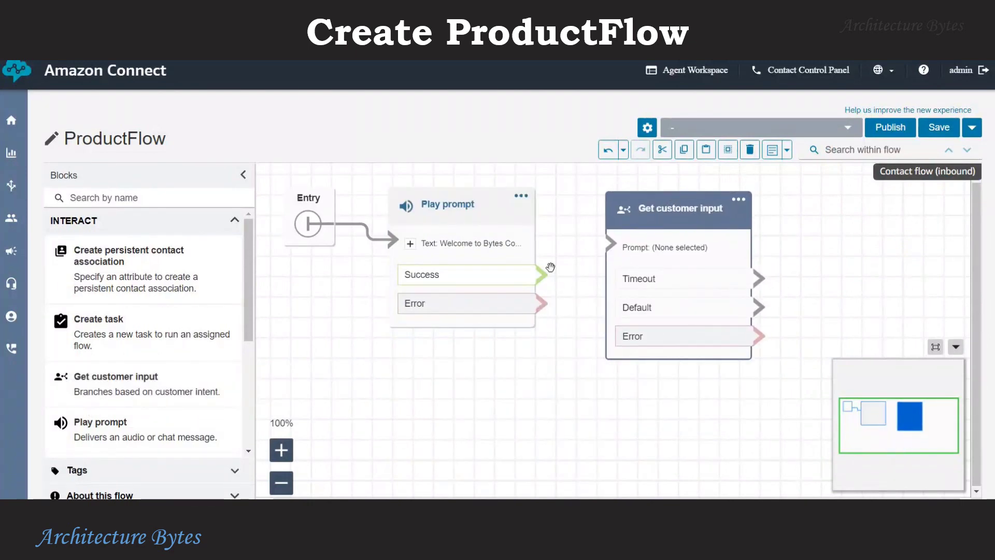
pyautogui.moveTo(541, 275); pyautogui.dragTo(611, 244)
pyautogui.moveTo(542, 303); pyautogui.dragTo(645, 248)
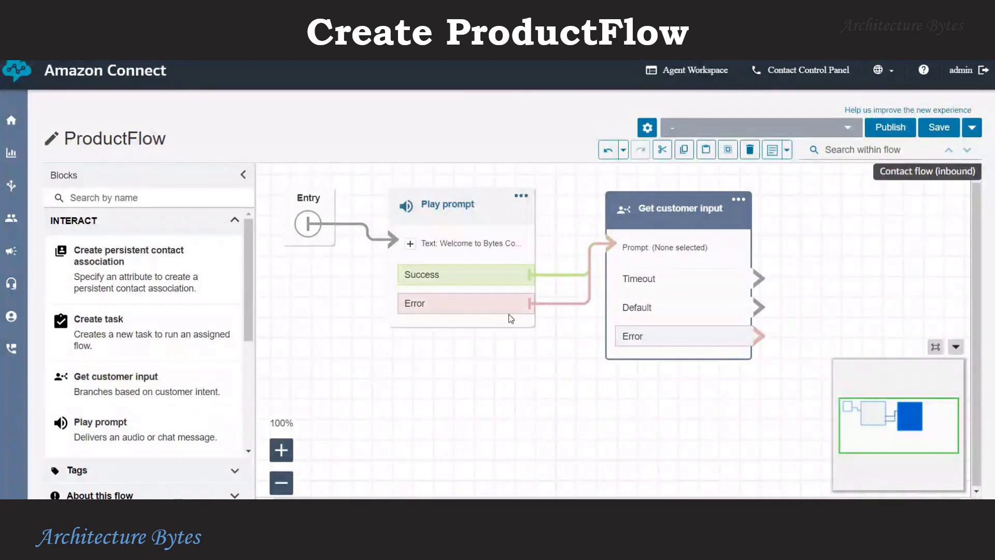
pyautogui.click(741, 204)
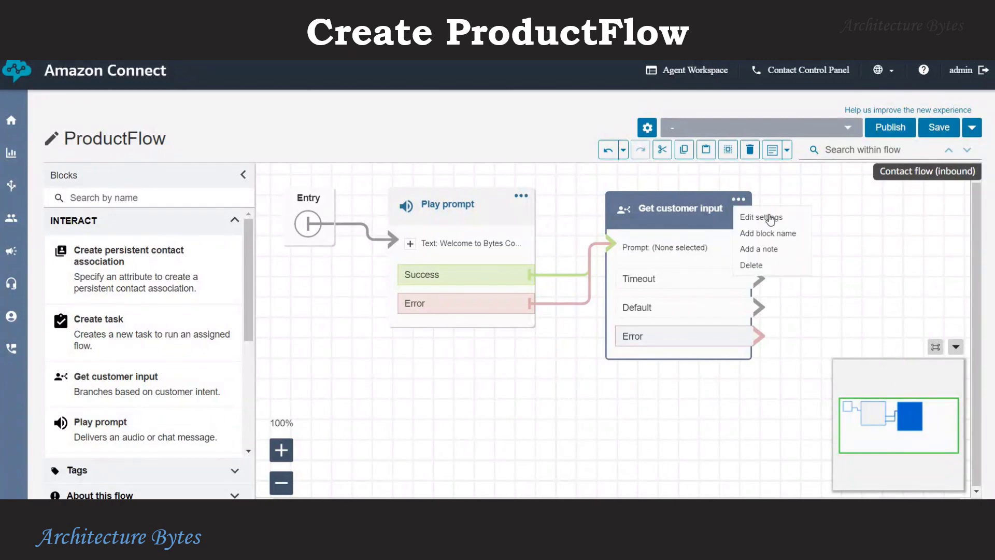
pyautogui.click(767, 212)
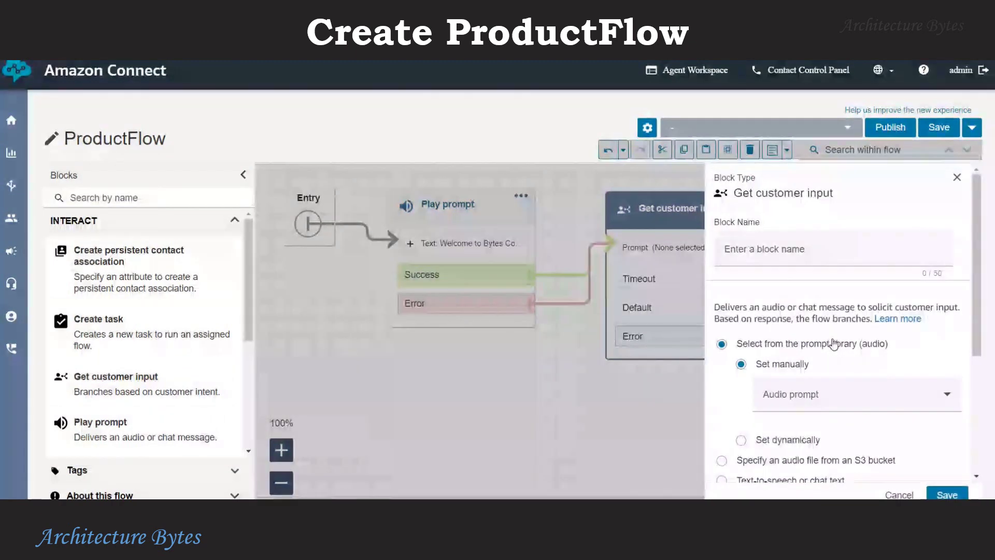
pyautogui.scroll(-3, 833, 344)
pyautogui.click(793, 411)
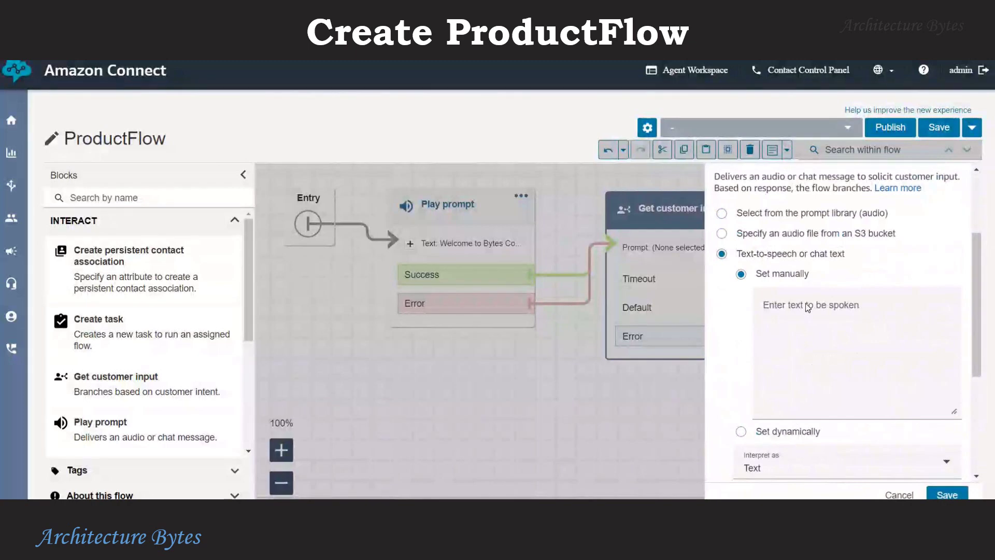
pyautogui.click(808, 310)
pyautogui.write('Hi ')
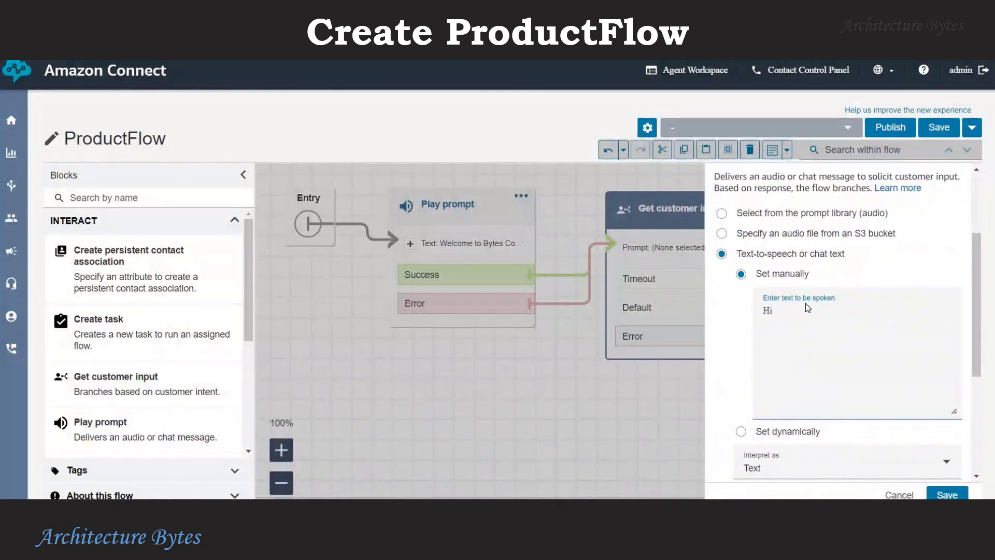
pyautogui.write('I am here to help you with')
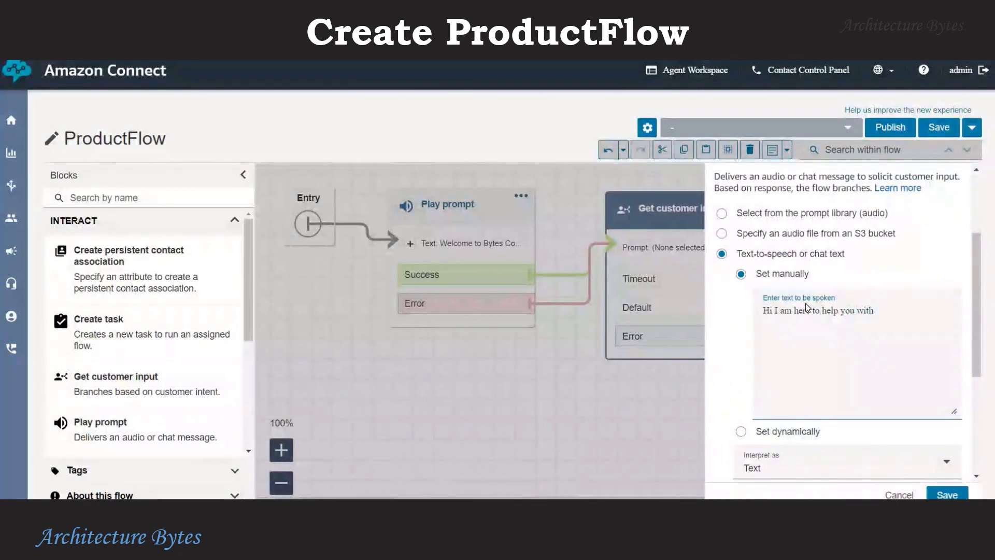
pyautogui.write(' Products')
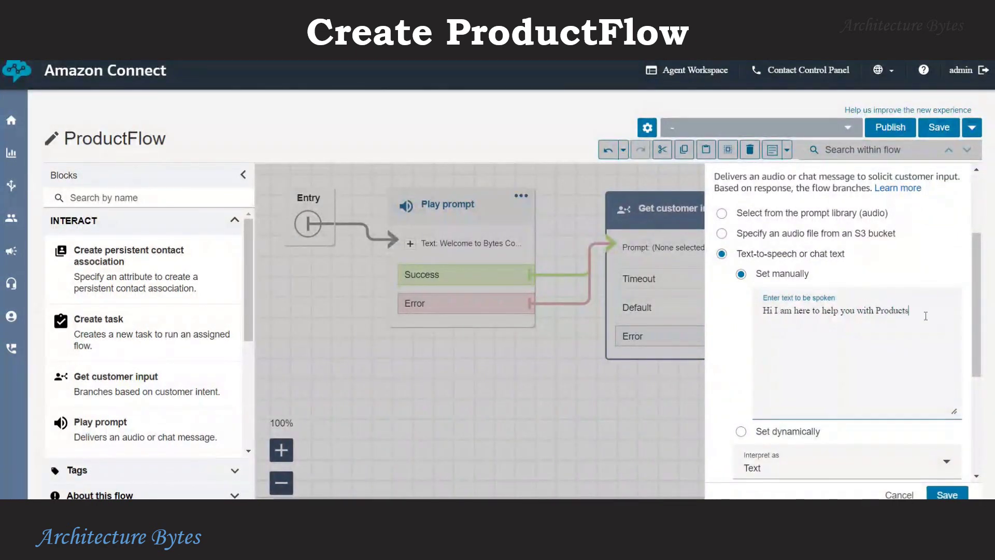
pyautogui.scroll(-2, 881, 360)
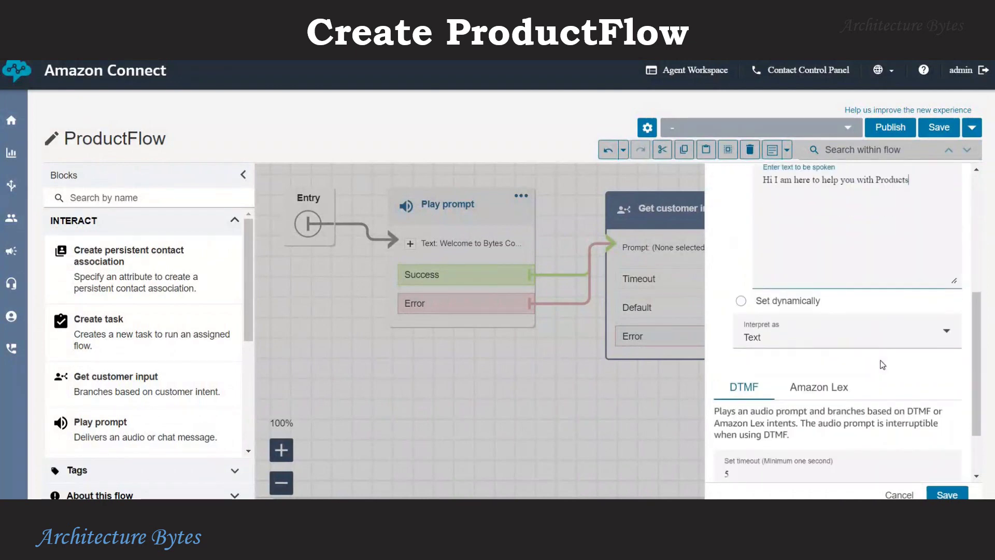